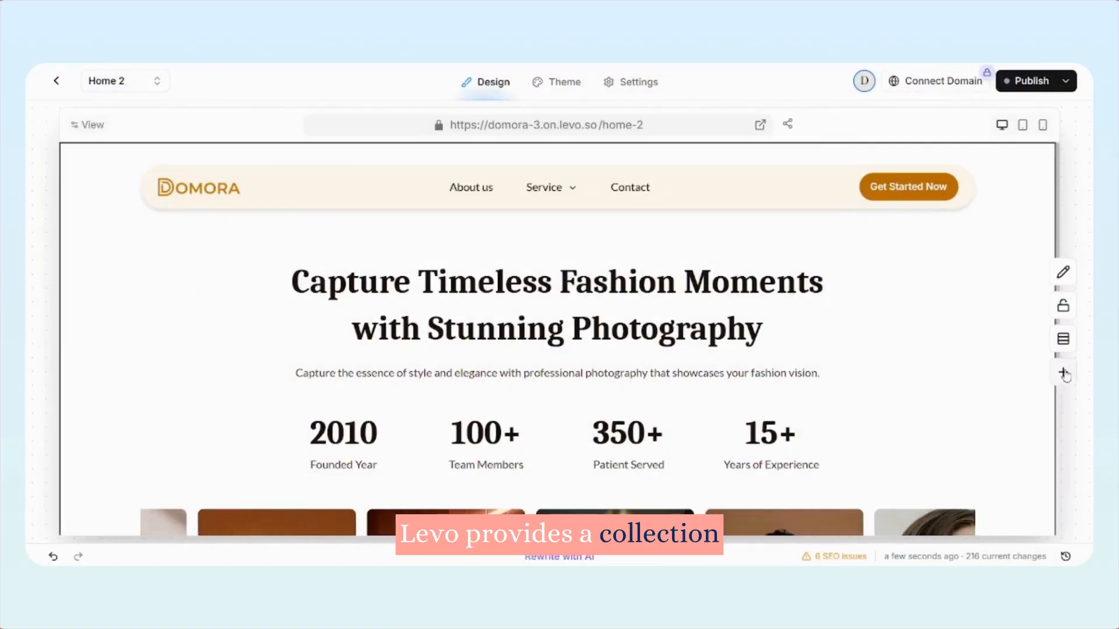
Open the block library and look through the section categories of the saved blocks
{"action": "left_click", "coordinate": [1062, 371]}
{"action": "scroll", "coordinate": [225, 313], "scroll_direction": "down", "scroll_amount": 7}
{"action": "scroll", "coordinate": [224, 358], "scroll_direction": "up", "scroll_amount": 8}
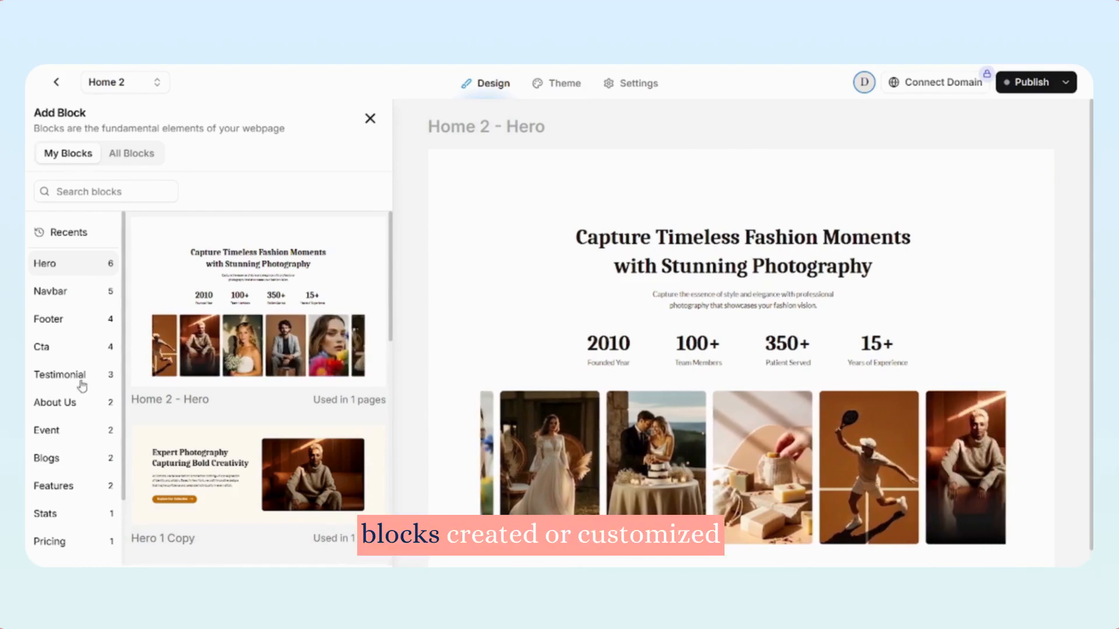
{"action": "scroll", "coordinate": [83, 386], "scroll_direction": "down", "scroll_amount": 3}
{"action": "scroll", "coordinate": [213, 336], "scroll_direction": "down", "scroll_amount": 10}
{"action": "scroll", "coordinate": [213, 336], "scroll_direction": "up", "scroll_amount": 10}
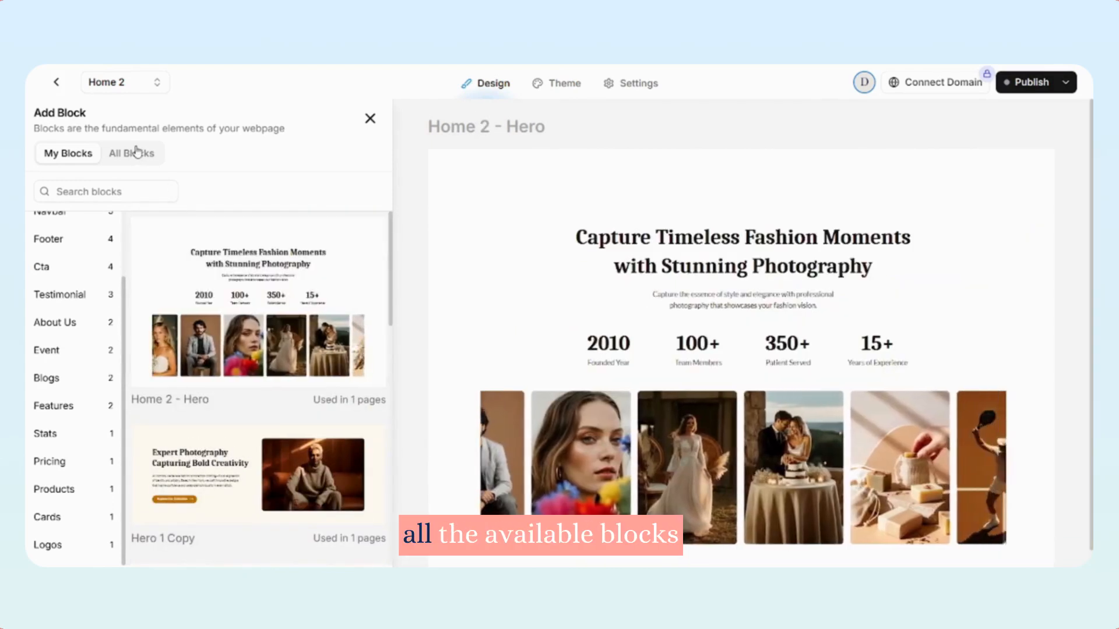
Show all available blocks in the block library and look through their section categories
{"action": "left_click", "coordinate": [136, 153]}
{"action": "left_click", "coordinate": [74, 265]}
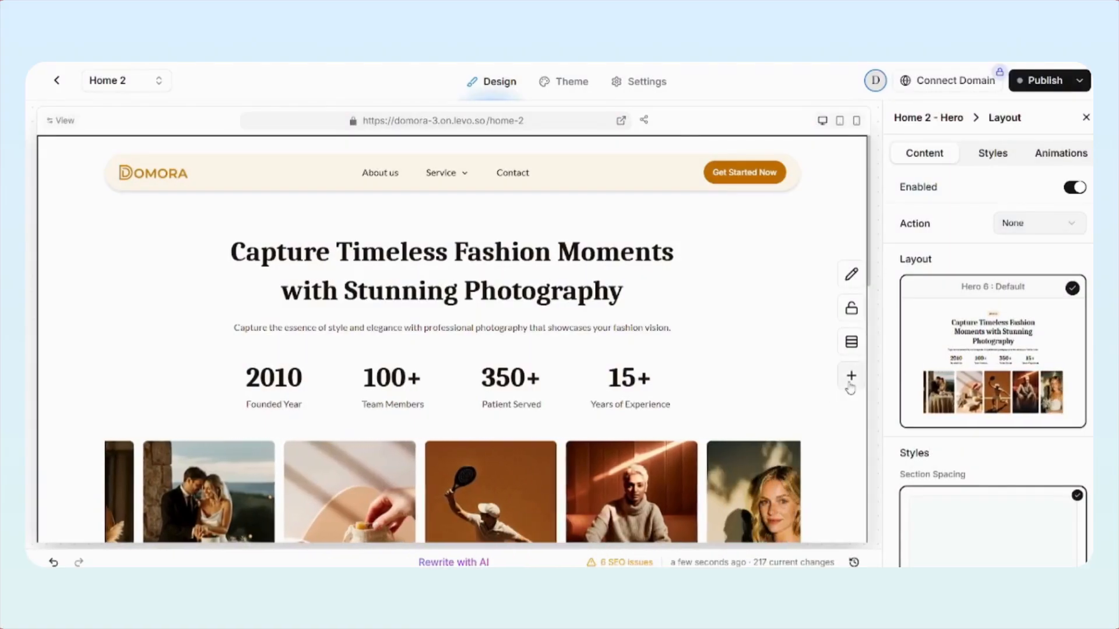
{"action": "left_click", "coordinate": [851, 377]}
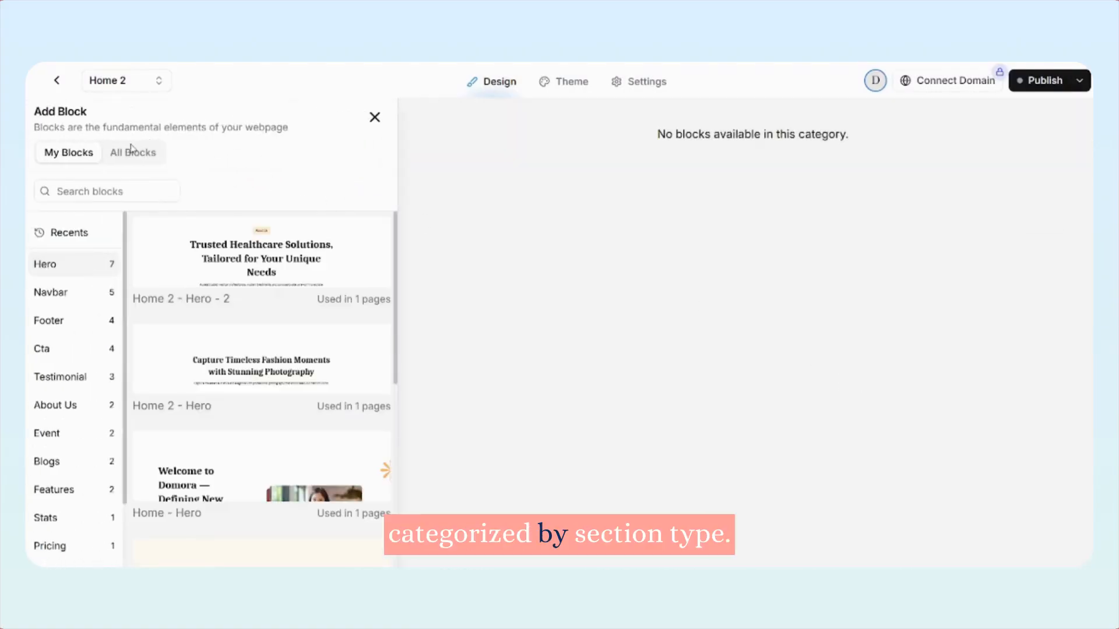
{"action": "left_click", "coordinate": [131, 151]}
{"action": "scroll", "coordinate": [66, 296], "scroll_direction": "down", "scroll_amount": 5}
{"action": "scroll", "coordinate": [66, 296], "scroll_direction": "down", "scroll_amount": 5}
{"action": "scroll", "coordinate": [63, 349], "scroll_direction": "up", "scroll_amount": 10}
{"action": "scroll", "coordinate": [60, 355], "scroll_direction": "down", "scroll_amount": 4}
{"action": "scroll", "coordinate": [65, 349], "scroll_direction": "down", "scroll_amount": 5}
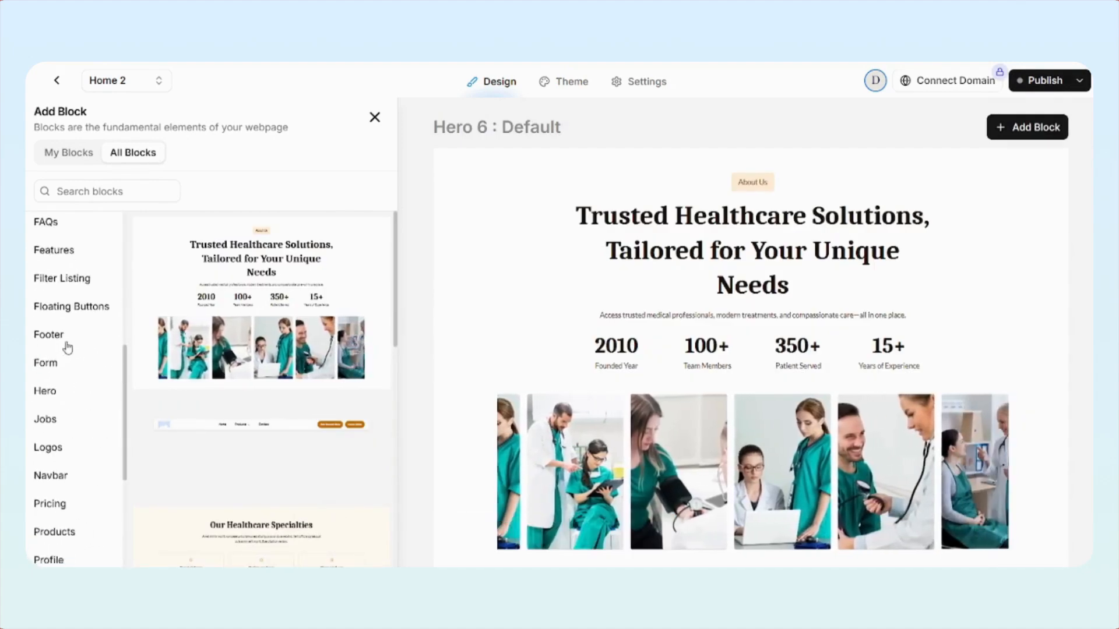
Look through the available Hero block designs among all blocks
{"action": "left_click", "coordinate": [47, 391]}
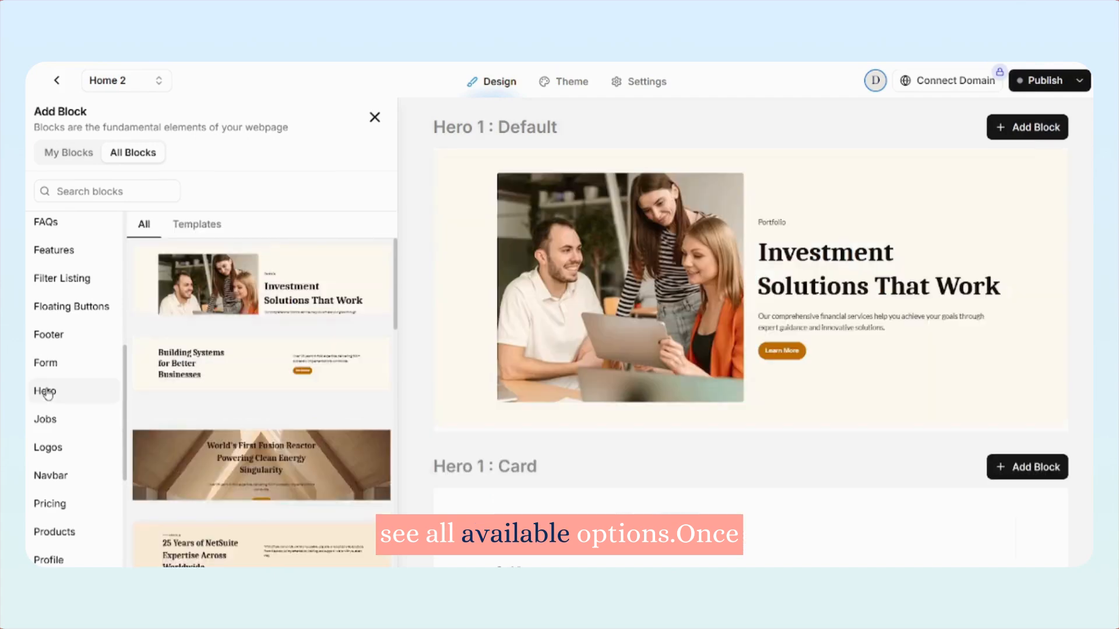
{"action": "scroll", "coordinate": [244, 309], "scroll_direction": "down", "scroll_amount": 5}
{"action": "scroll", "coordinate": [244, 308], "scroll_direction": "down", "scroll_amount": 10}
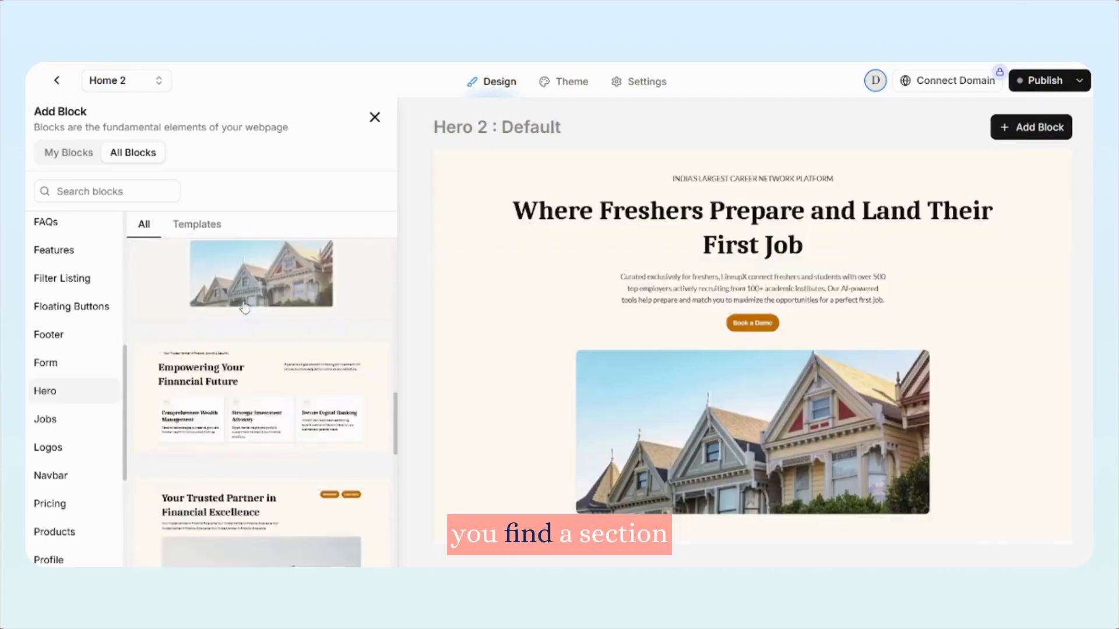
{"action": "scroll", "coordinate": [244, 306], "scroll_direction": "down", "scroll_amount": 3}
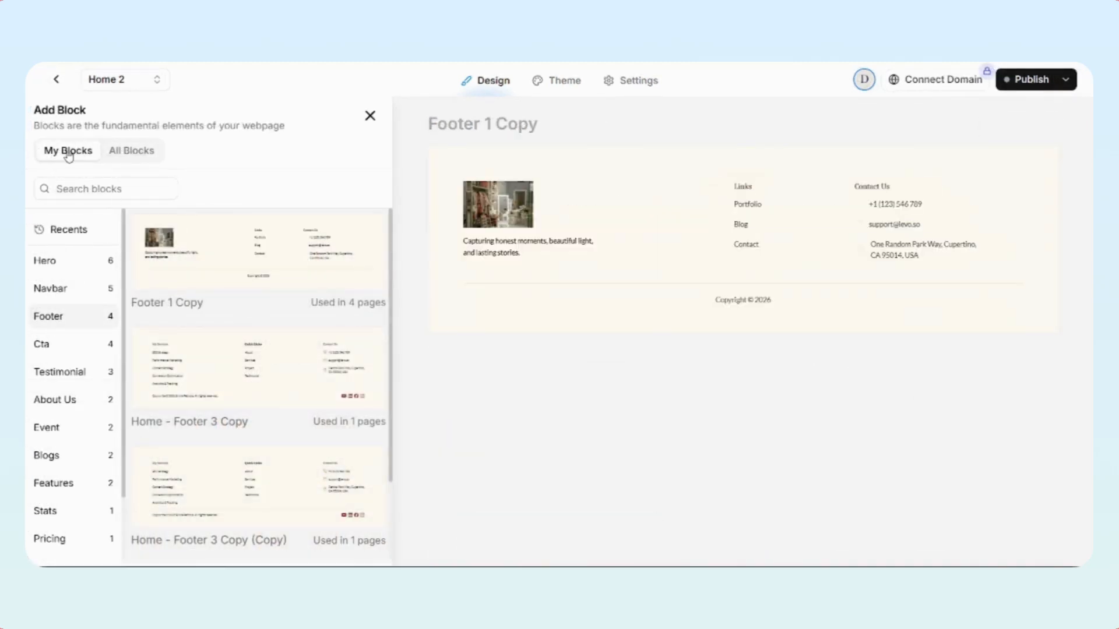
Look through the saved Footer blocks, then display the saved Hero blocks
{"action": "scroll", "coordinate": [61, 330], "scroll_direction": "down", "scroll_amount": 2}
{"action": "scroll", "coordinate": [61, 331], "scroll_direction": "up", "scroll_amount": 2}
{"action": "left_click", "coordinate": [47, 264]}
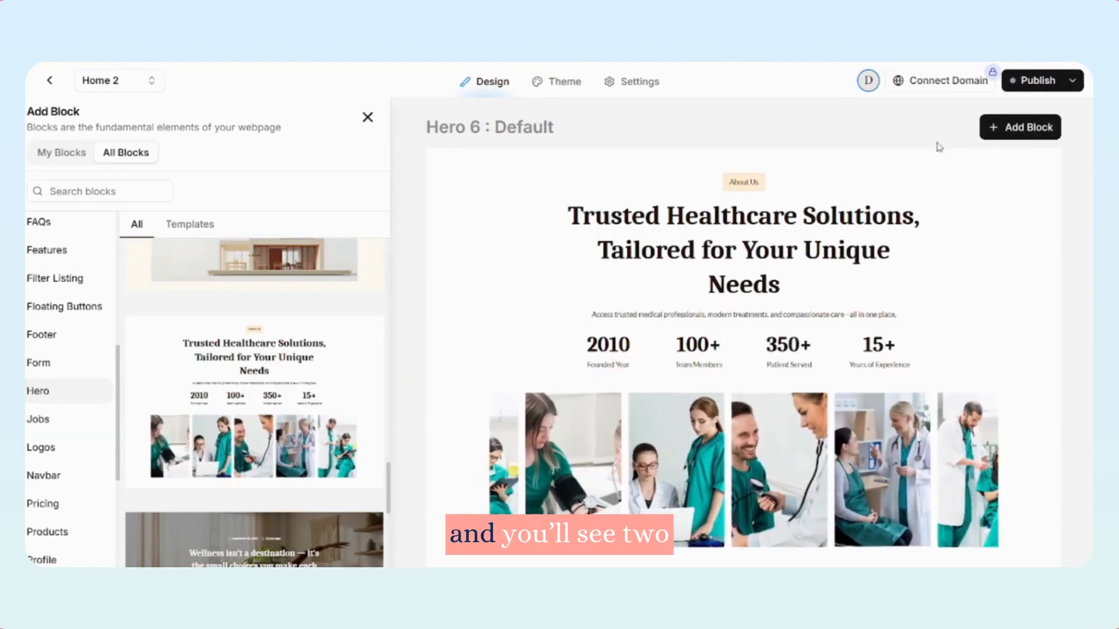
Add the Hero 6 : Default block and reuse the saved Home 2 - Hero - 3 block as the same synced instance
{"action": "left_click", "coordinate": [1022, 127]}
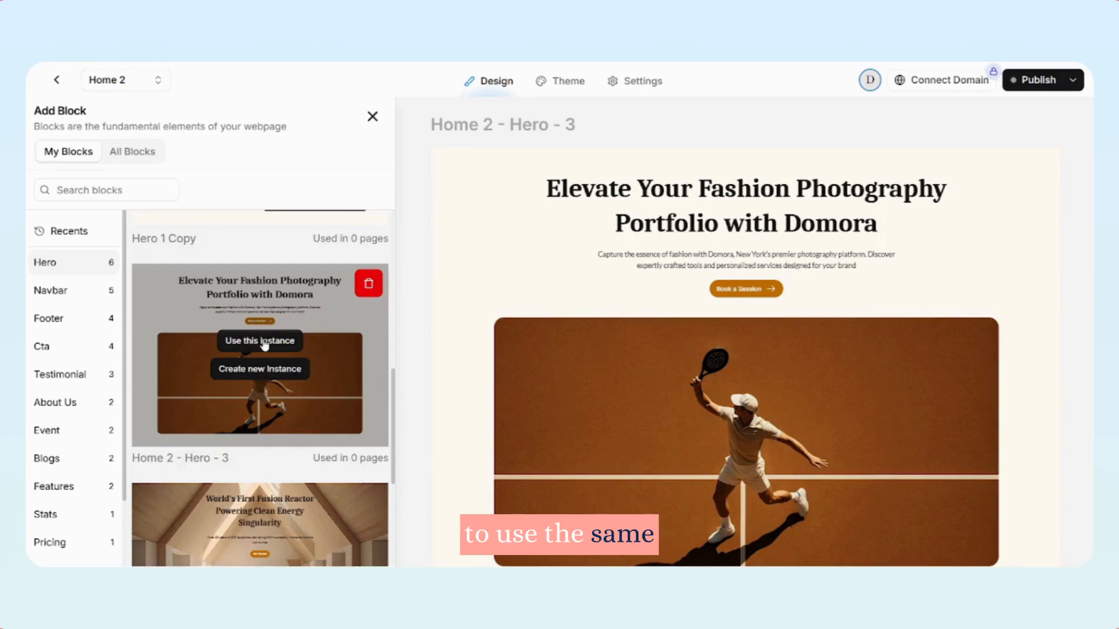
{"action": "left_click", "coordinate": [261, 341]}
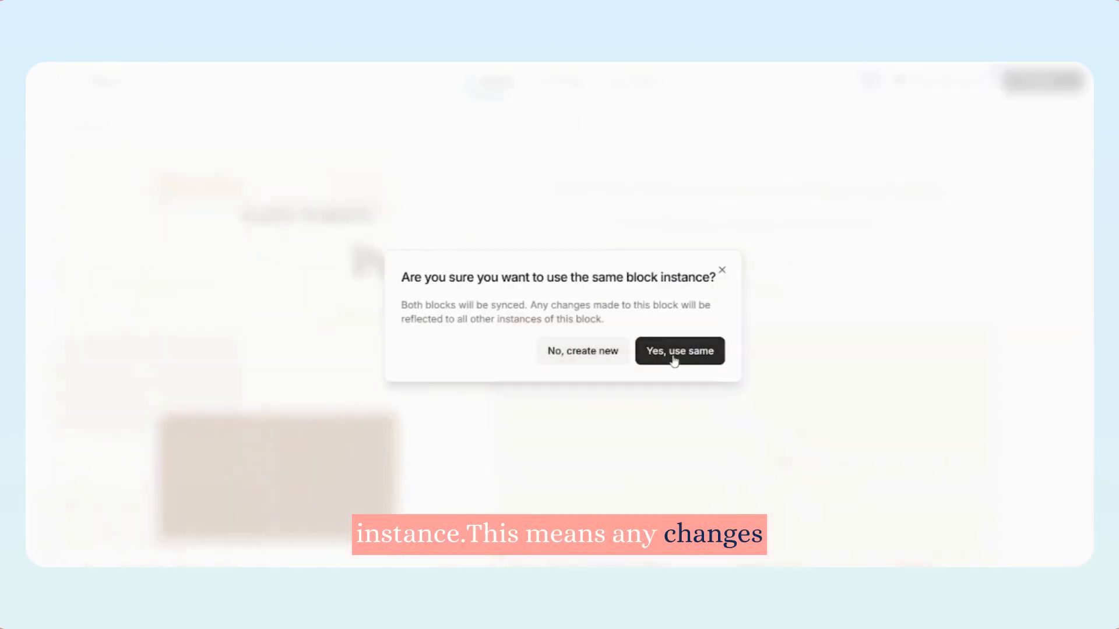
{"action": "left_click", "coordinate": [677, 351]}
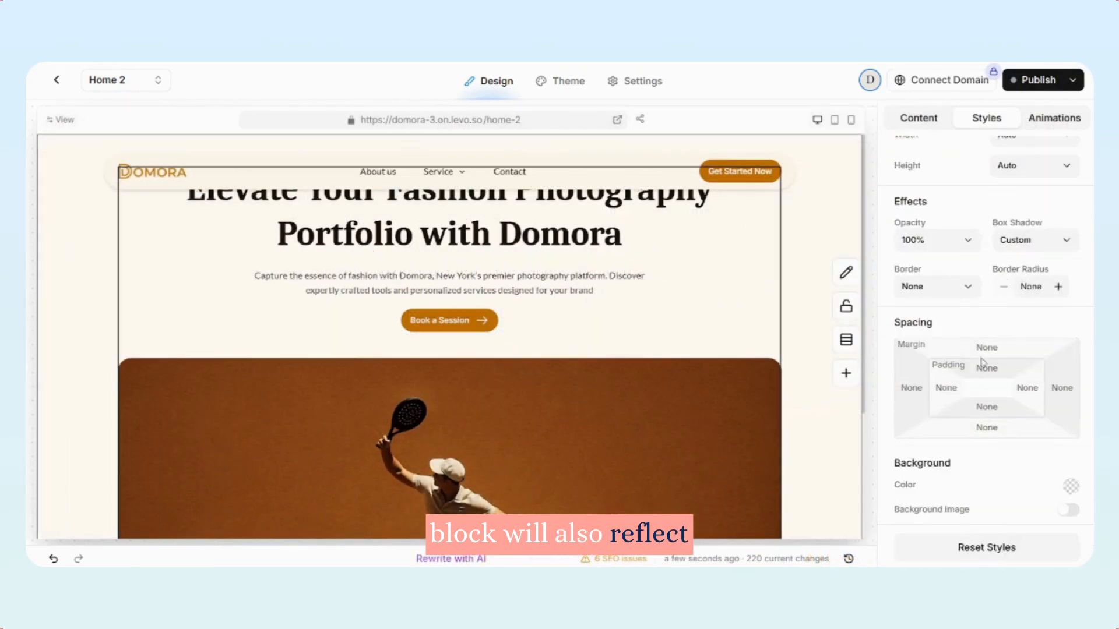
Open the predefined values for the top padding of the selected hero container
{"action": "left_click", "coordinate": [982, 370]}
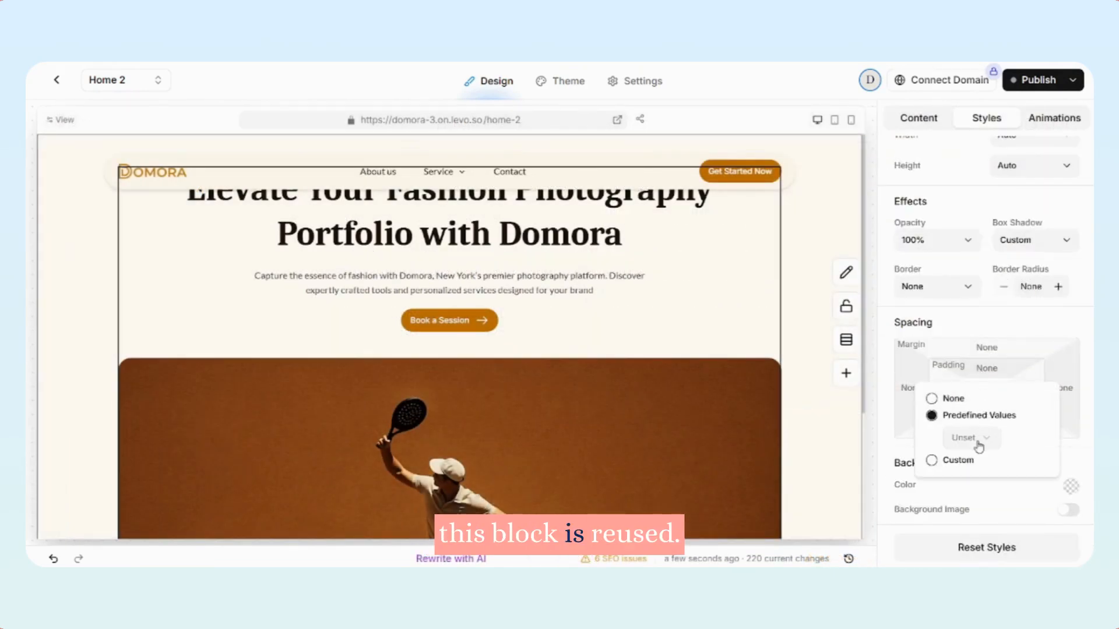
{"action": "left_click", "coordinate": [970, 438]}
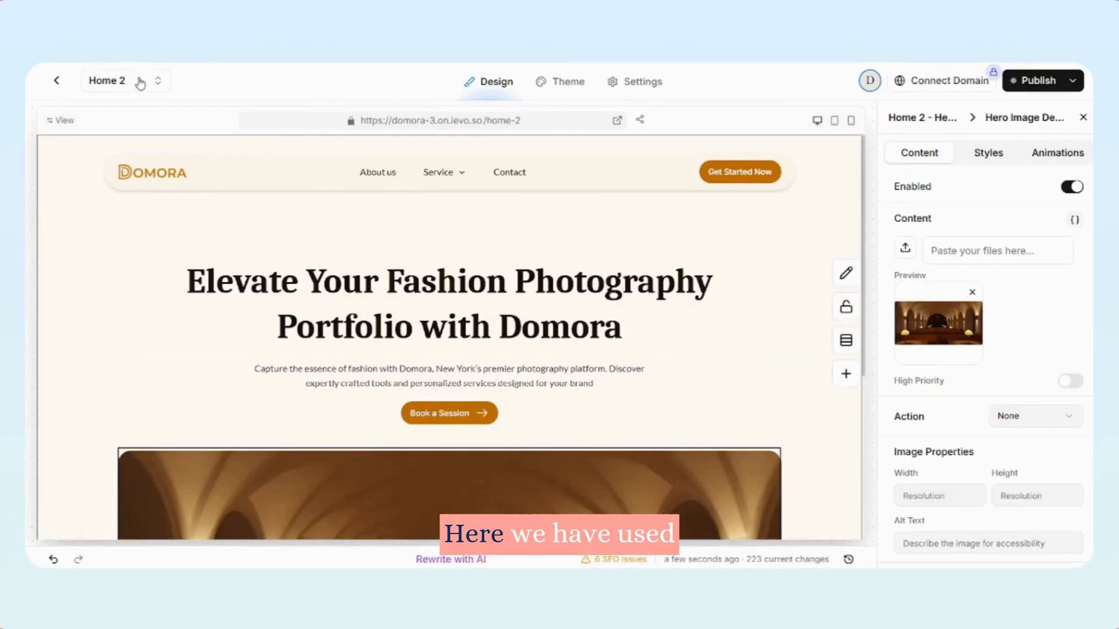
Switch to the About us page and check the reused hero image and the footer in the page preview
{"action": "left_click", "coordinate": [142, 79]}
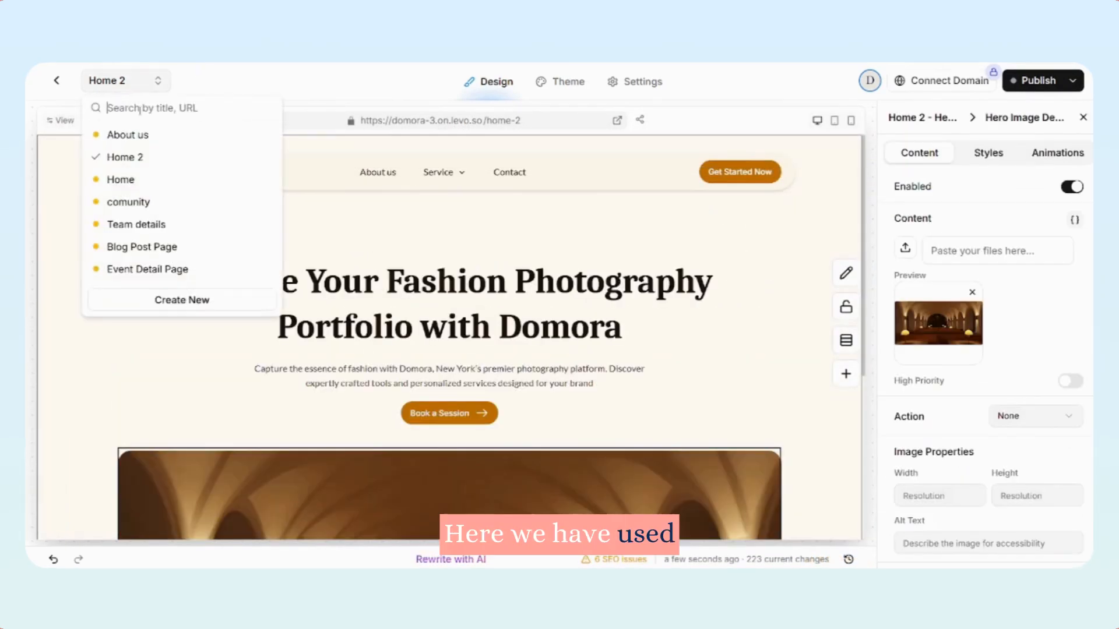
{"action": "left_click", "coordinate": [128, 135]}
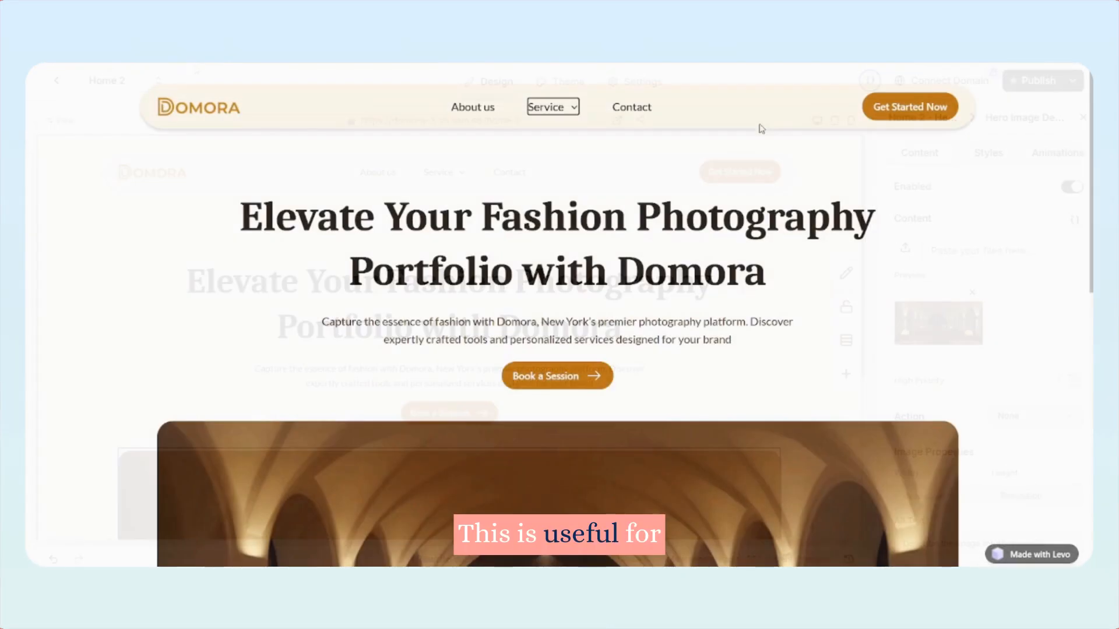
{"action": "scroll", "coordinate": [919, 288], "scroll_direction": "down", "scroll_amount": 10}
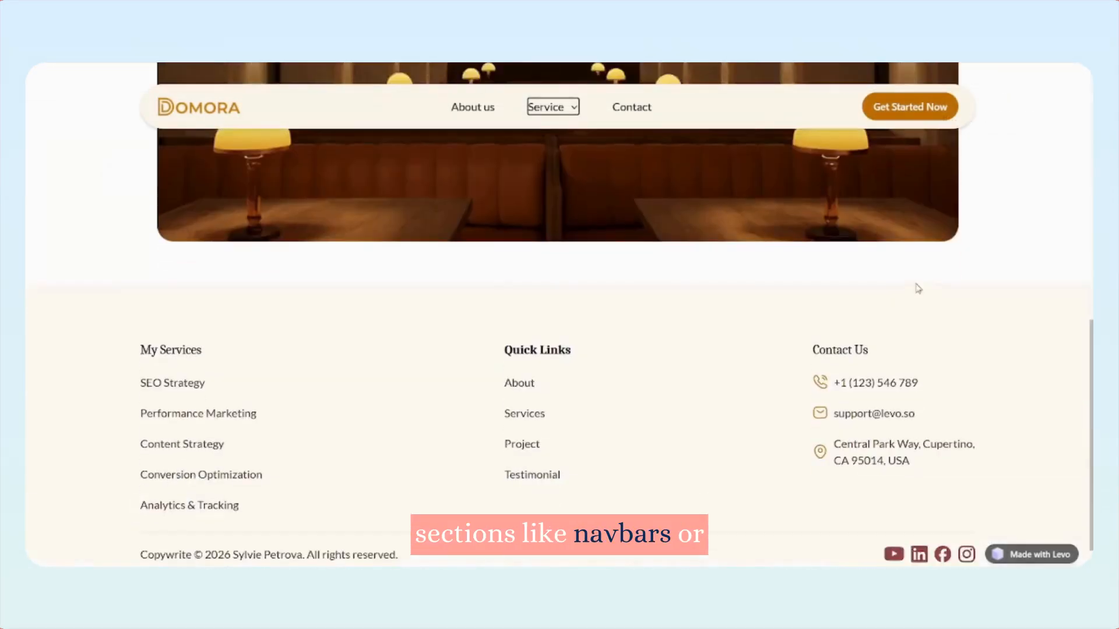
{"action": "scroll", "coordinate": [918, 288], "scroll_direction": "down", "scroll_amount": 1}
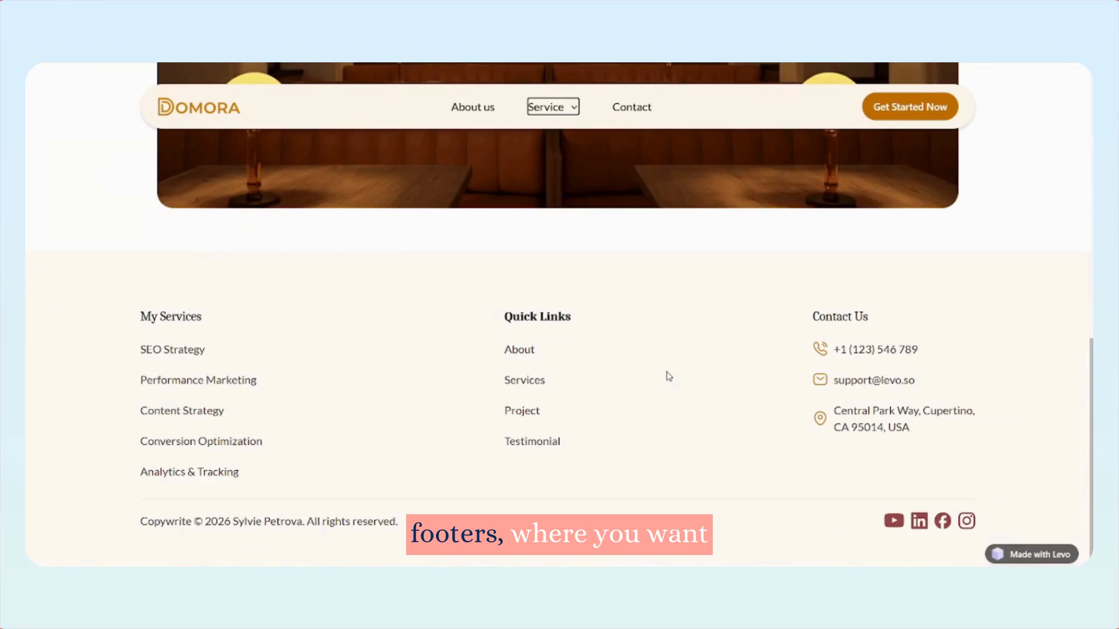
{"action": "scroll", "coordinate": [669, 376], "scroll_direction": "up", "scroll_amount": 15}
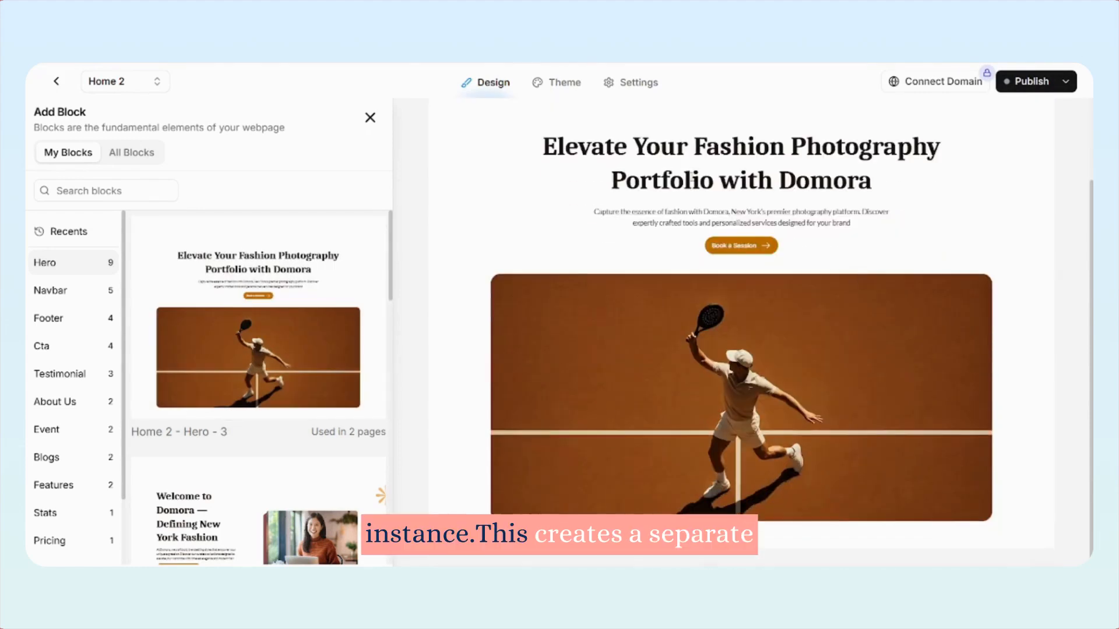
Create a new instance of the saved Home 2 - Hero - 3 block and review it on the page and in the preview
{"action": "mouse_move", "coordinate": [249, 337]}
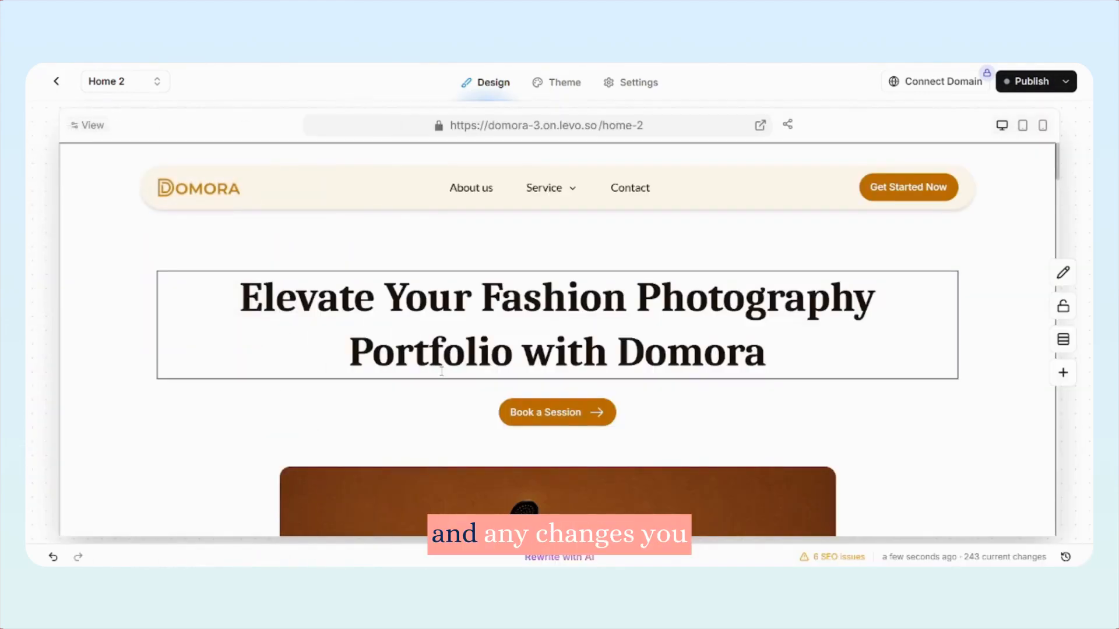
{"action": "scroll", "coordinate": [553, 333], "scroll_direction": "down", "scroll_amount": 5}
{"action": "scroll", "coordinate": [553, 333], "scroll_direction": "up", "scroll_amount": 5}
{"action": "scroll", "coordinate": [813, 515], "scroll_direction": "down", "scroll_amount": 5}
{"action": "scroll", "coordinate": [470, 274], "scroll_direction": "up", "scroll_amount": 5}
{"action": "scroll", "coordinate": [551, 333], "scroll_direction": "down", "scroll_amount": 5}
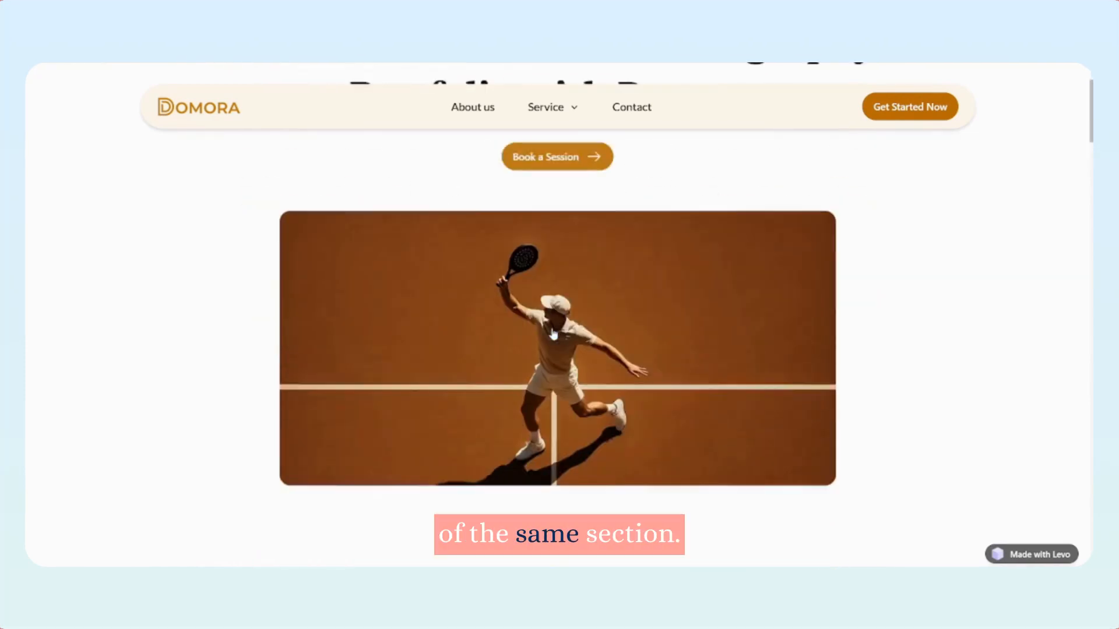
{"action": "scroll", "coordinate": [553, 329], "scroll_direction": "up", "scroll_amount": 5}
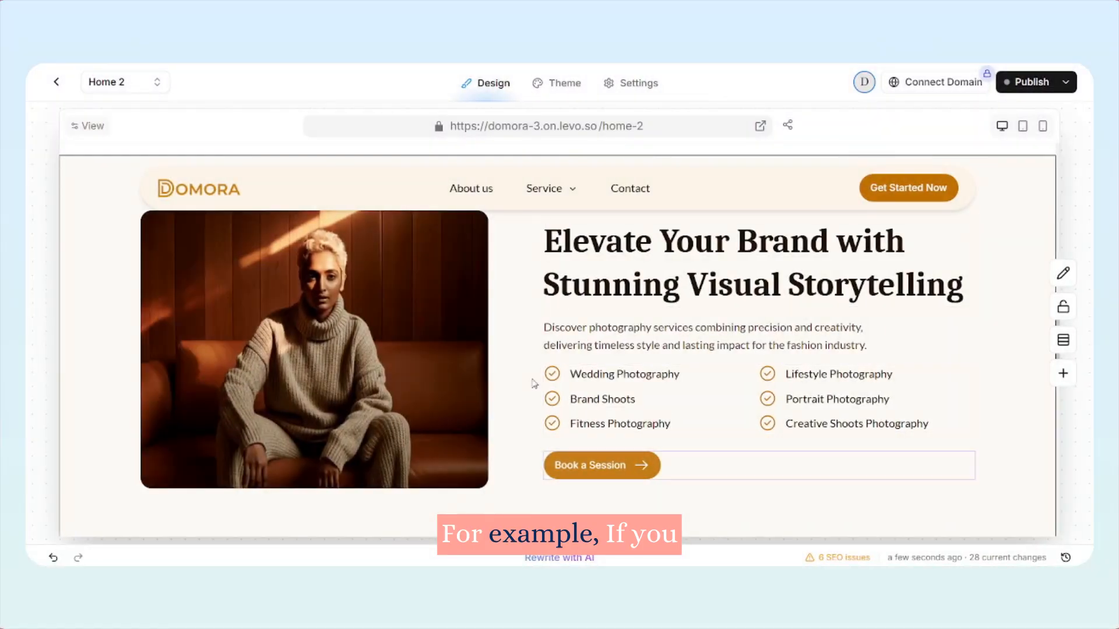
Remove the bottom padding of the About Us block that sits above the Our Values section
{"action": "scroll", "coordinate": [648, 341], "scroll_direction": "down", "scroll_amount": 6}
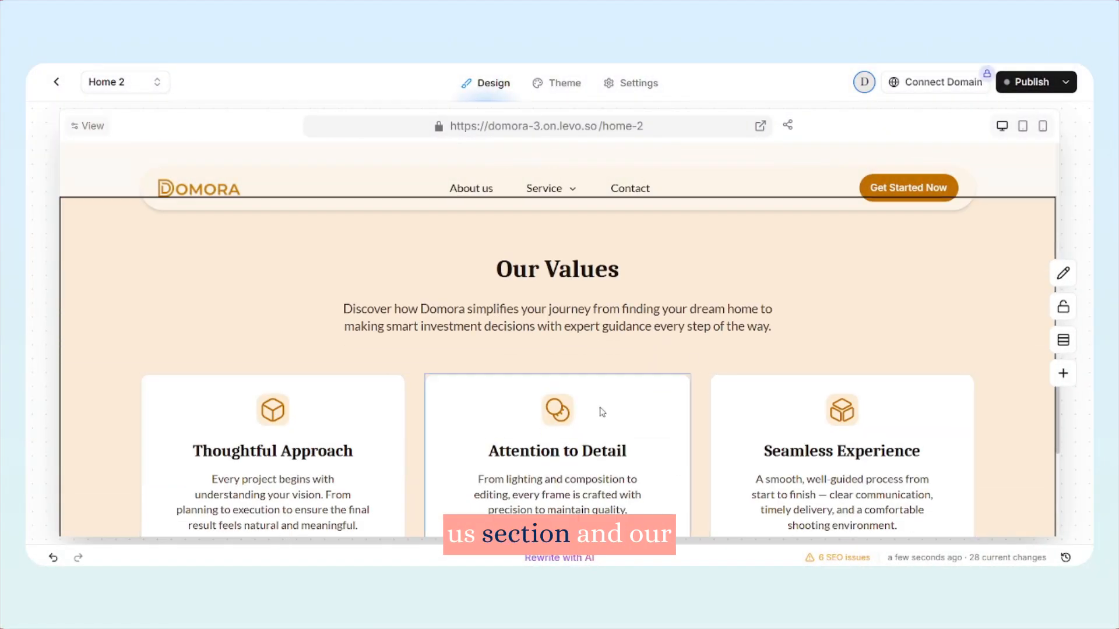
{"action": "scroll", "coordinate": [670, 397], "scroll_direction": "up", "scroll_amount": 6}
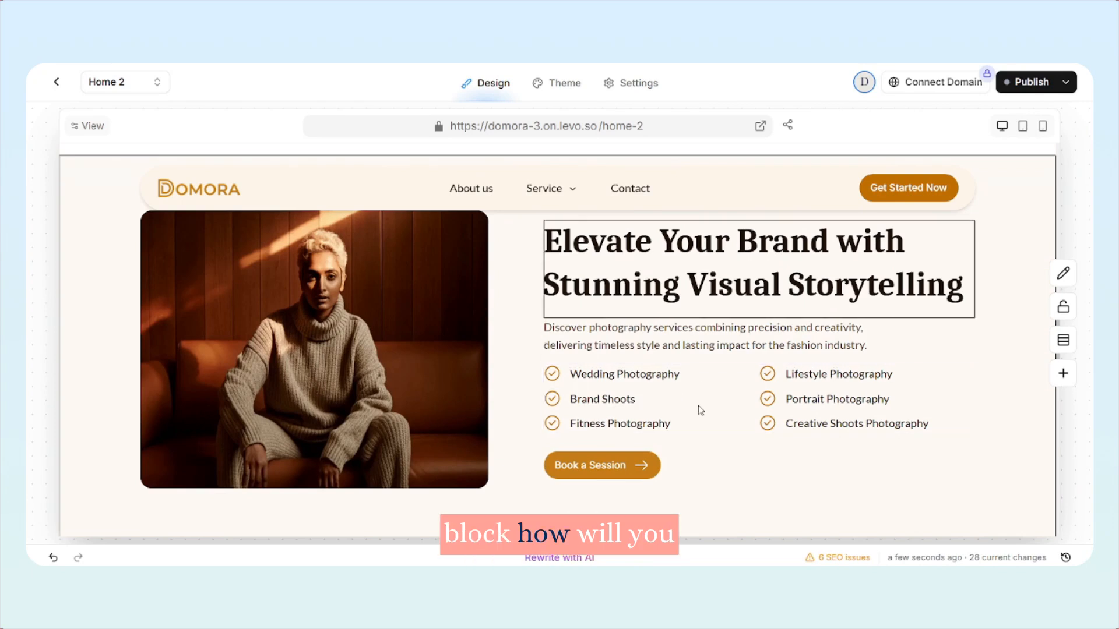
{"action": "scroll", "coordinate": [705, 398], "scroll_direction": "up", "scroll_amount": 2}
{"action": "left_click", "coordinate": [700, 263]}
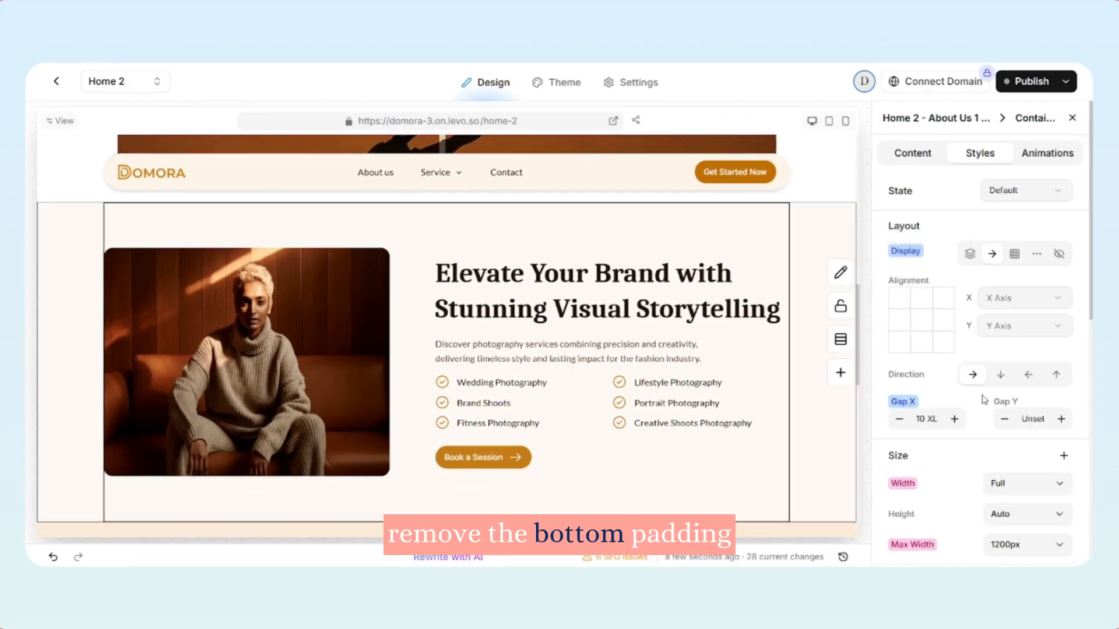
{"action": "scroll", "coordinate": [984, 400], "scroll_direction": "down", "scroll_amount": 8}
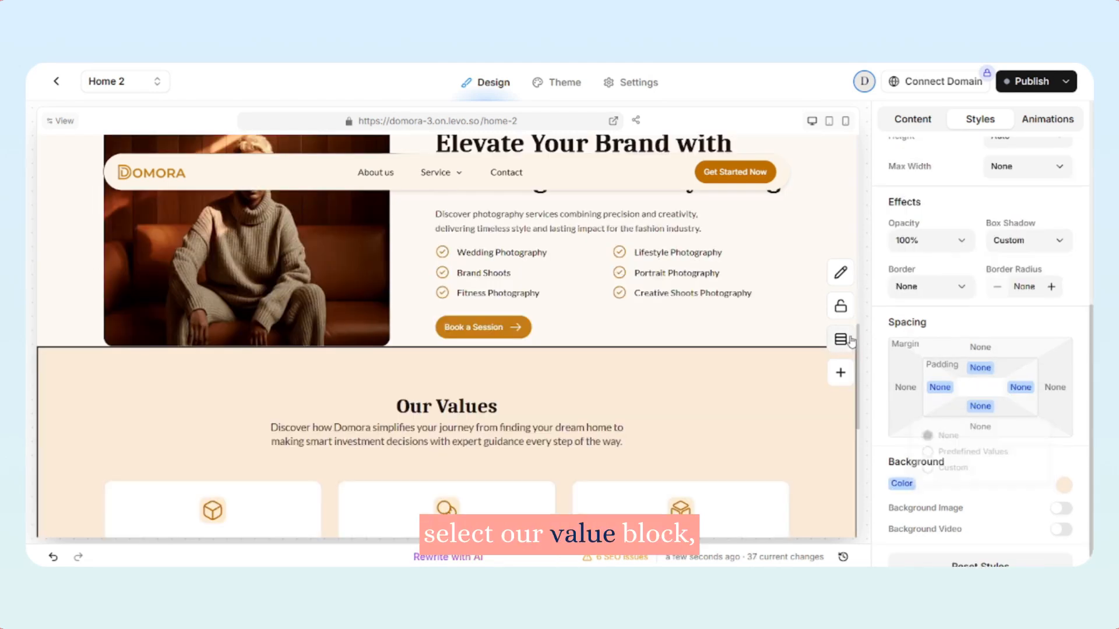
Hide the Text Wrapper with the Our Values heading in the Home 2 - Features 1 Copy block
{"action": "left_click", "coordinate": [850, 341]}
{"action": "left_click", "coordinate": [915, 241]}
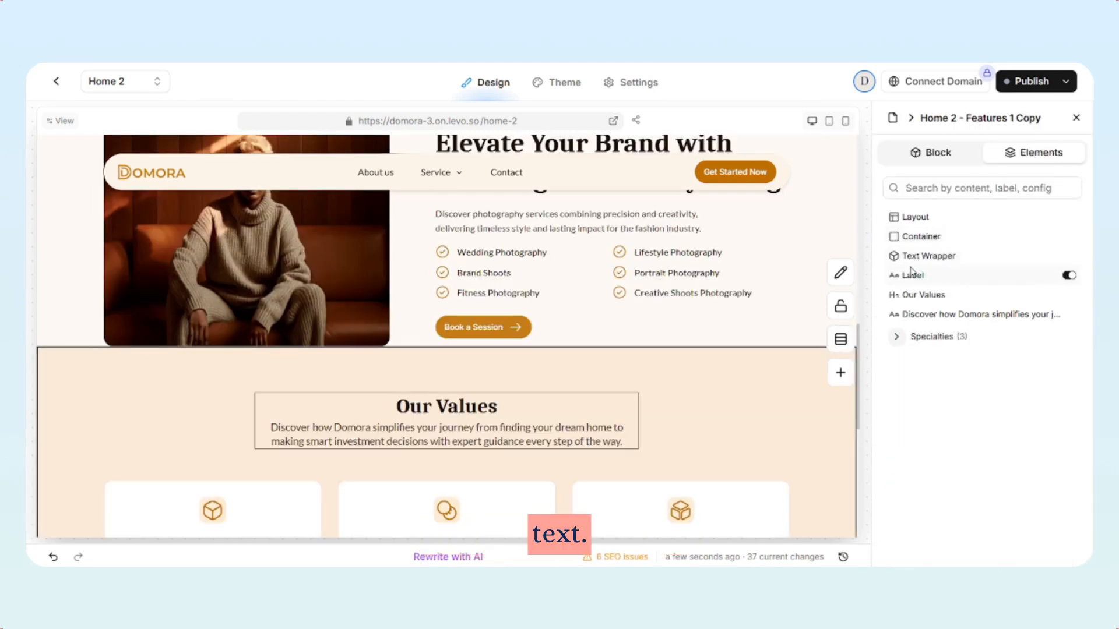
{"action": "left_click", "coordinate": [913, 259]}
{"action": "left_click", "coordinate": [1058, 254]}
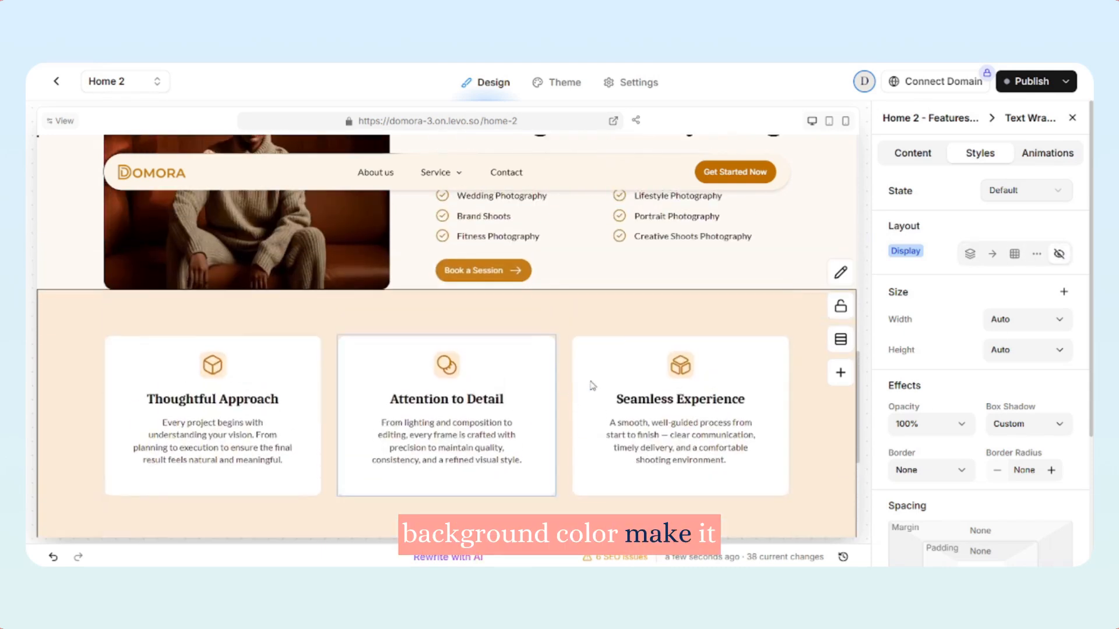
Match the values block's background color to the About Us block and review both sections in the page preview
{"action": "left_click", "coordinate": [818, 390]}
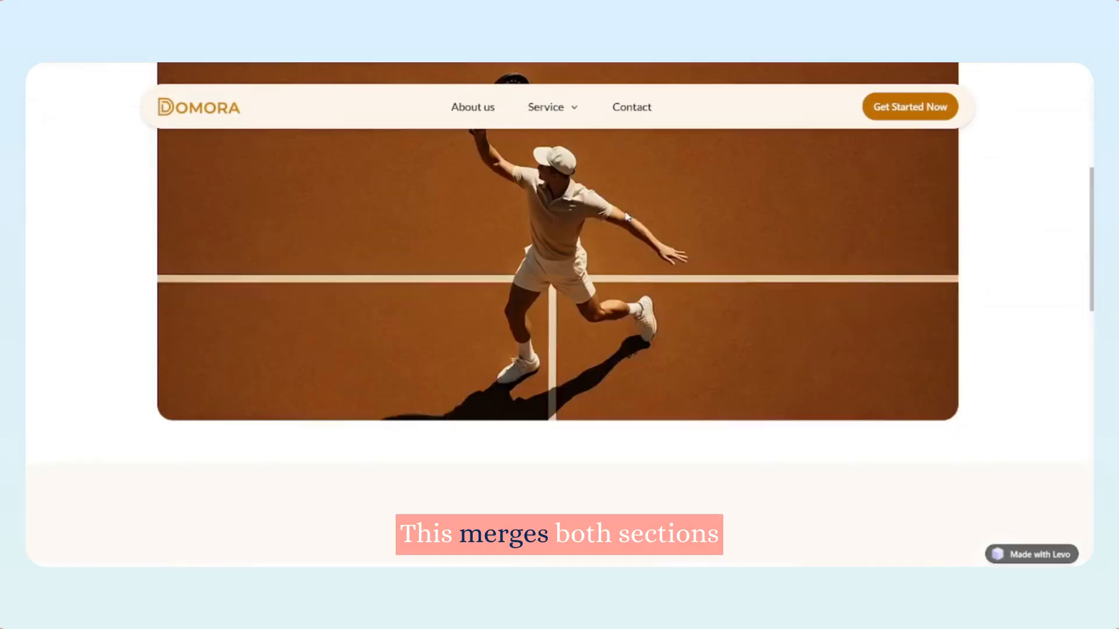
{"action": "scroll", "coordinate": [625, 210], "scroll_direction": "down", "scroll_amount": 10}
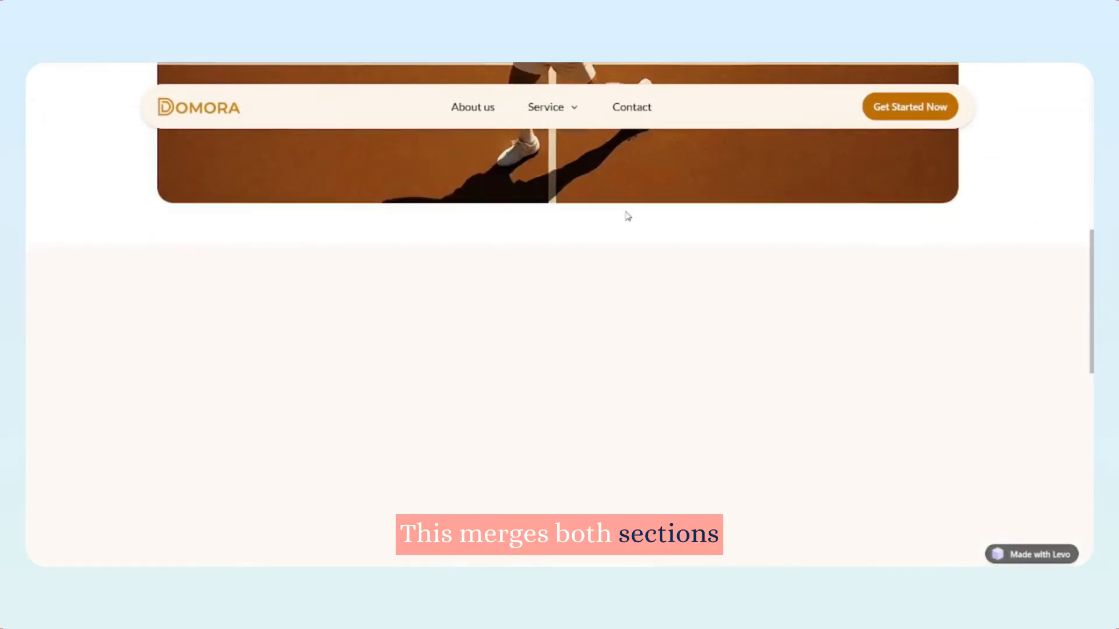
{"action": "scroll", "coordinate": [592, 248], "scroll_direction": "down", "scroll_amount": 6}
{"action": "scroll", "coordinate": [592, 249], "scroll_direction": "up", "scroll_amount": 2}
{"action": "scroll", "coordinate": [591, 249], "scroll_direction": "up", "scroll_amount": 4}
{"action": "scroll", "coordinate": [591, 245], "scroll_direction": "down", "scroll_amount": 2}
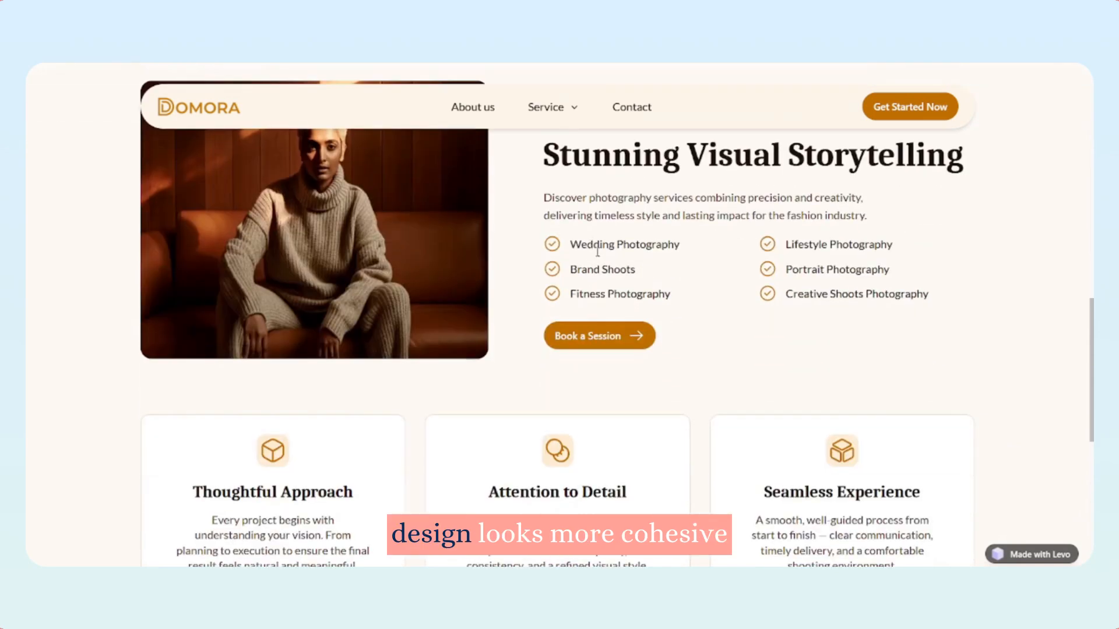
{"action": "scroll", "coordinate": [628, 215], "scroll_direction": "up", "scroll_amount": 12}
{"action": "scroll", "coordinate": [628, 216], "scroll_direction": "down", "scroll_amount": 10}
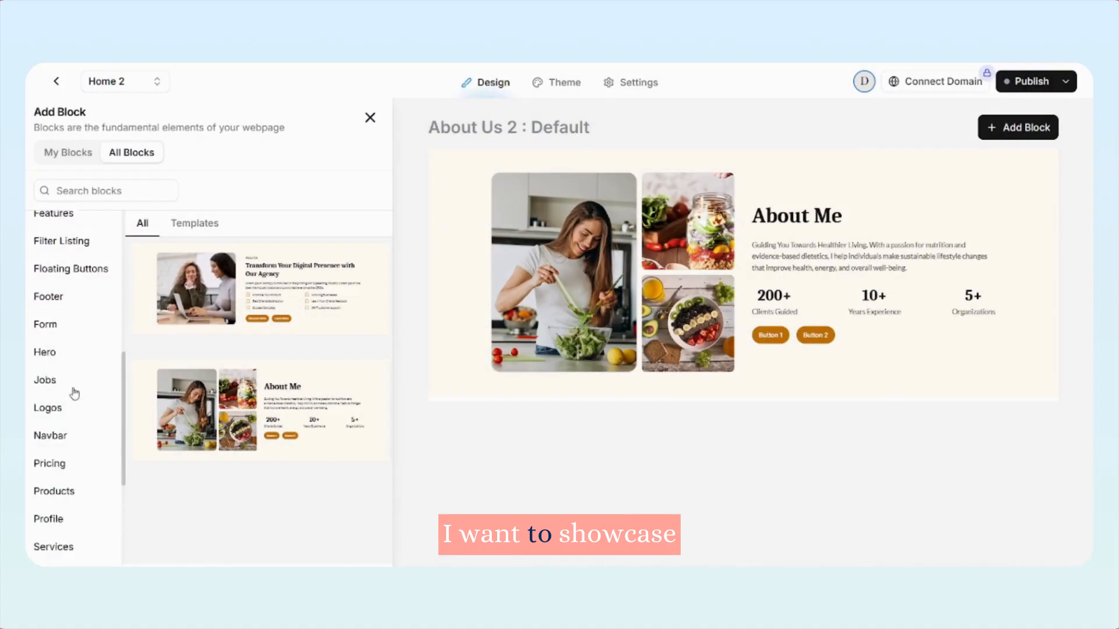
Browse the Products blocks and add the Products Listing 1 : Default block to the Home 2 page
{"action": "scroll", "coordinate": [75, 392], "scroll_direction": "down", "scroll_amount": 4}
{"action": "left_click", "coordinate": [64, 297]}
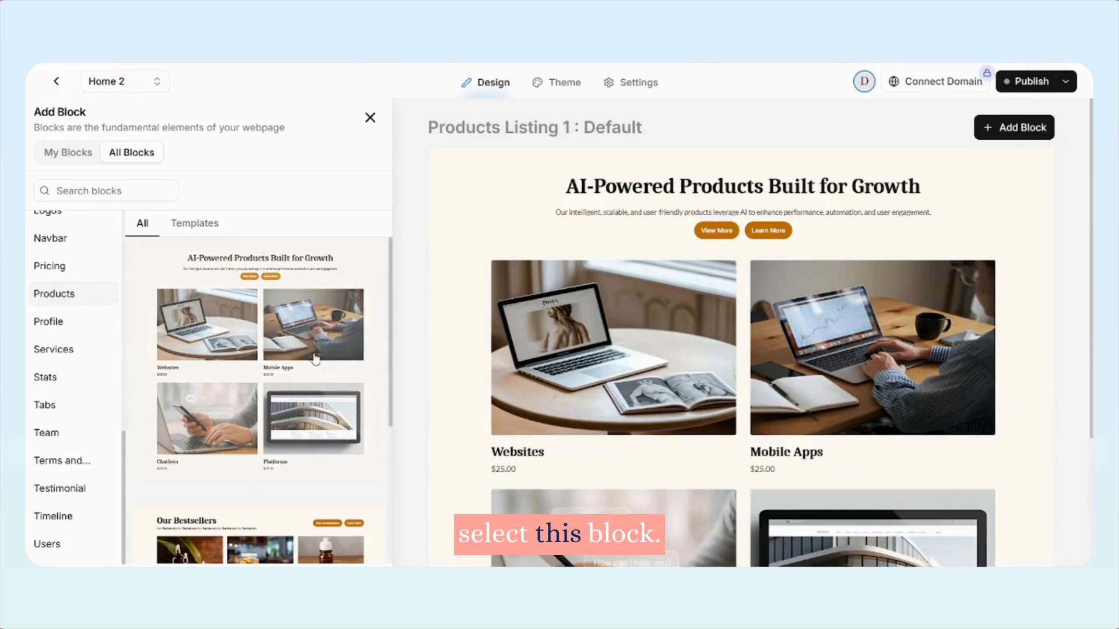
{"action": "scroll", "coordinate": [315, 359], "scroll_direction": "down", "scroll_amount": 4}
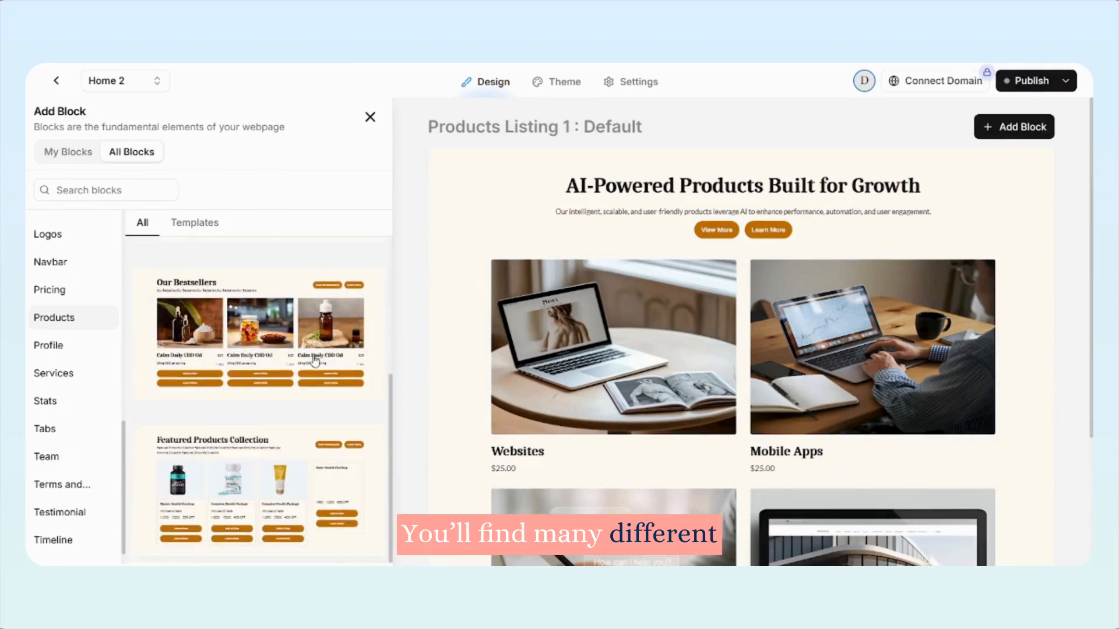
{"action": "scroll", "coordinate": [327, 359], "scroll_direction": "up", "scroll_amount": 4}
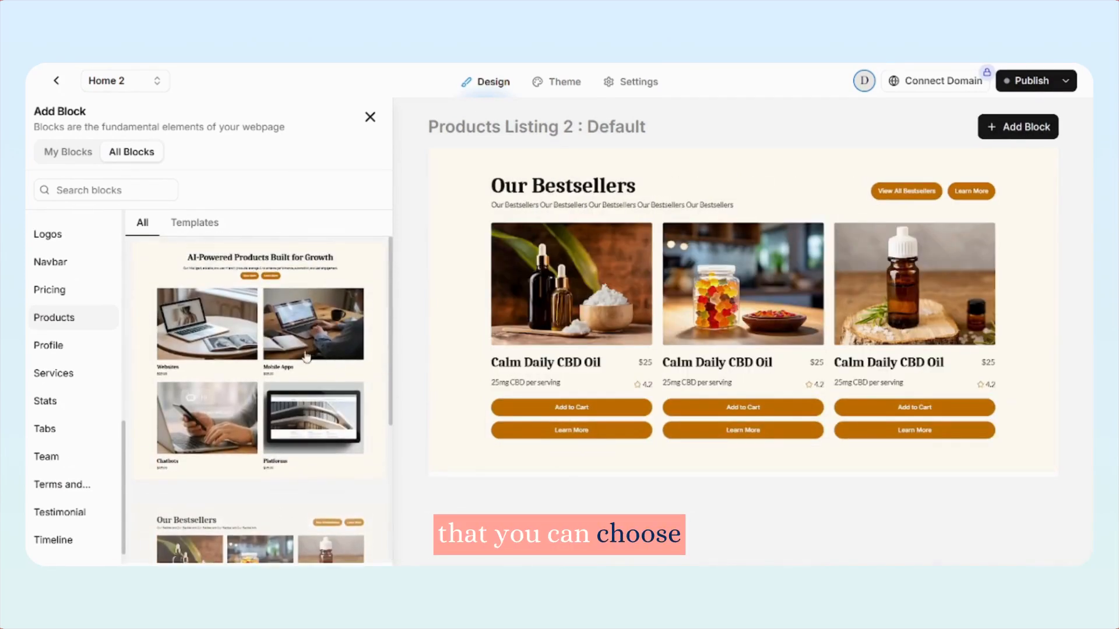
{"action": "scroll", "coordinate": [103, 357], "scroll_direction": "up", "scroll_amount": 5}
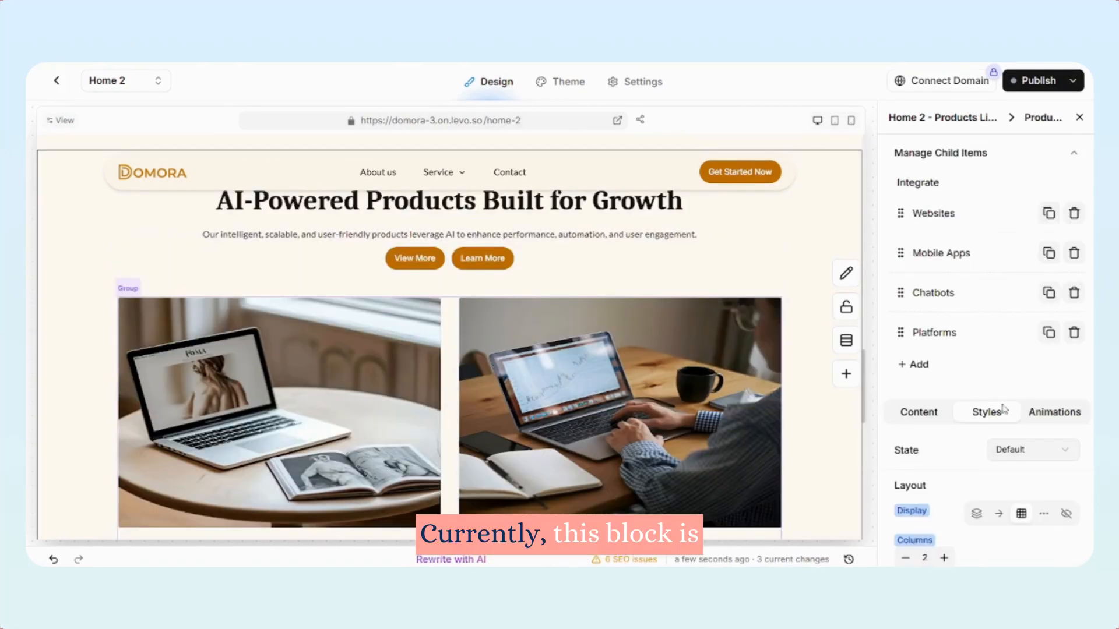
Set the products listing's card grid to 3 columns
{"action": "scroll", "coordinate": [1031, 406], "scroll_direction": "down", "scroll_amount": 4}
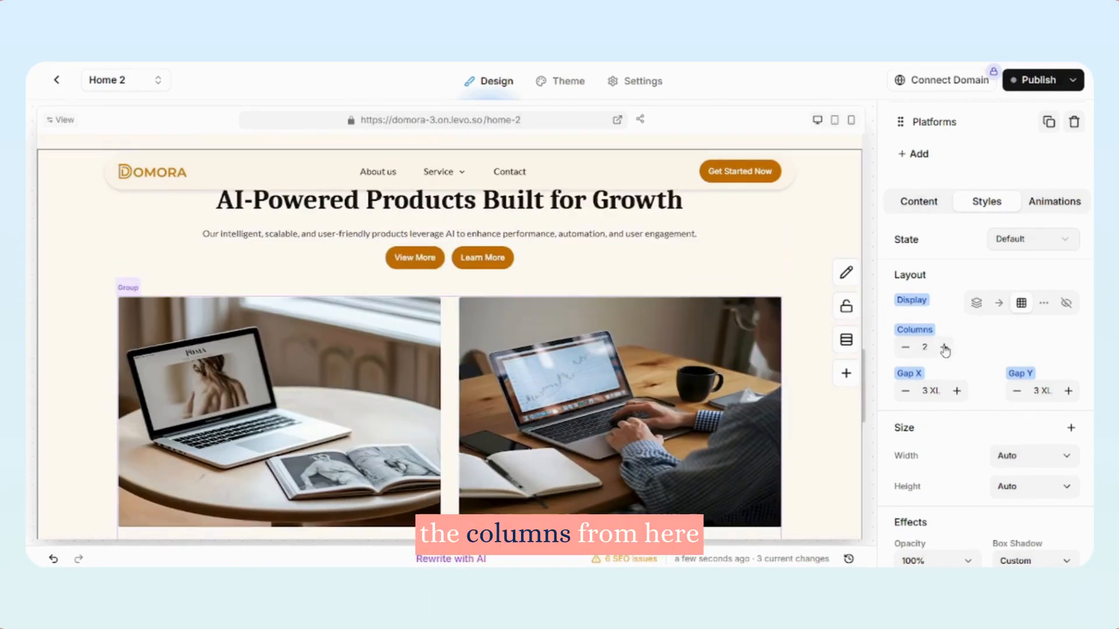
{"action": "left_click", "coordinate": [944, 348]}
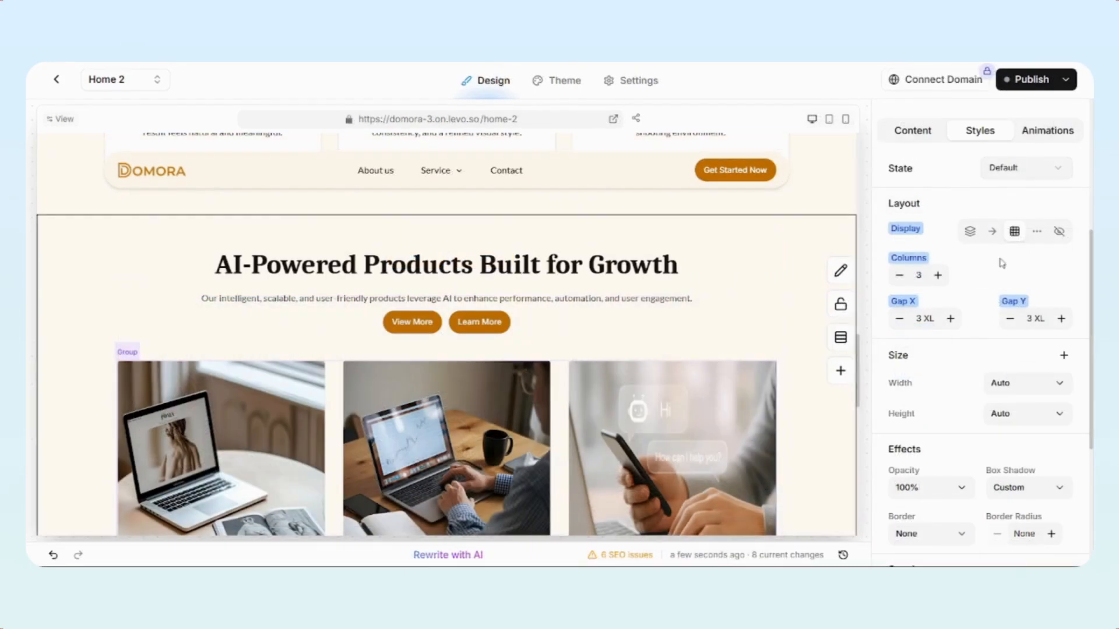
Try arranging the product cards in a horizontal row and in a vertical column instead of the grid
{"action": "left_click", "coordinate": [992, 232]}
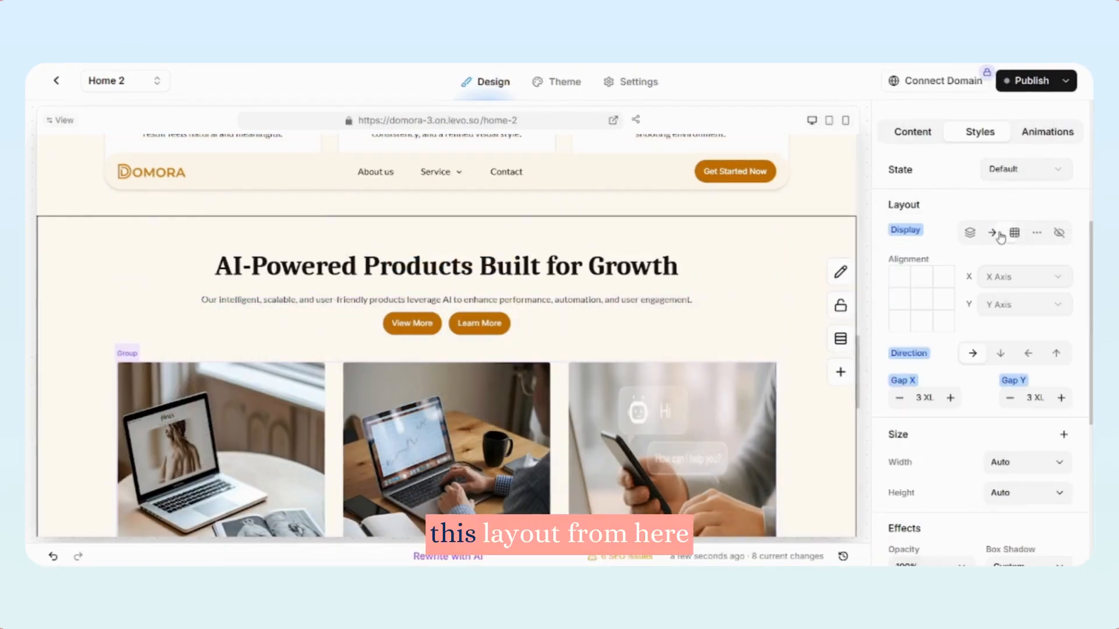
{"action": "scroll", "coordinate": [675, 362], "scroll_direction": "down", "scroll_amount": 2}
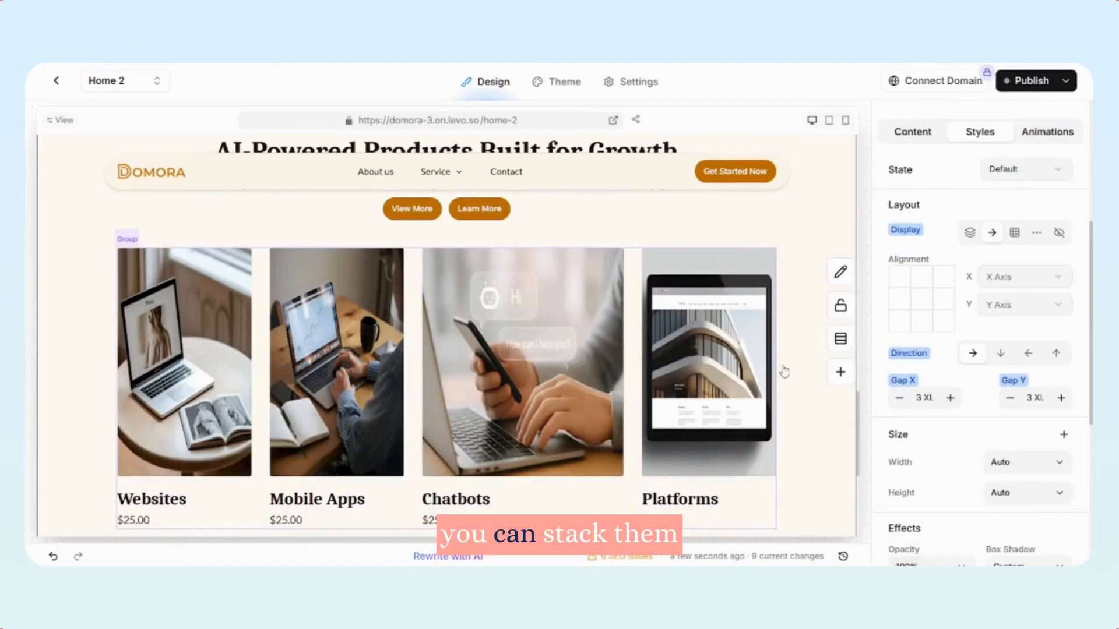
{"action": "left_click", "coordinate": [1000, 353]}
{"action": "scroll", "coordinate": [464, 383], "scroll_direction": "down", "scroll_amount": 6}
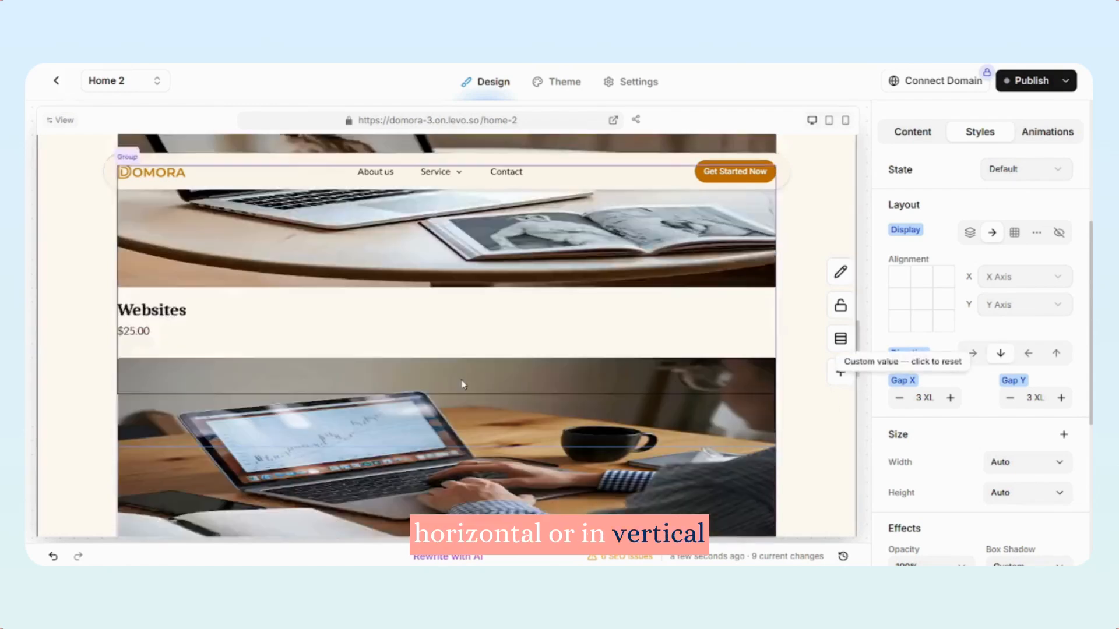
{"action": "scroll", "coordinate": [465, 382], "scroll_direction": "up", "scroll_amount": 6}
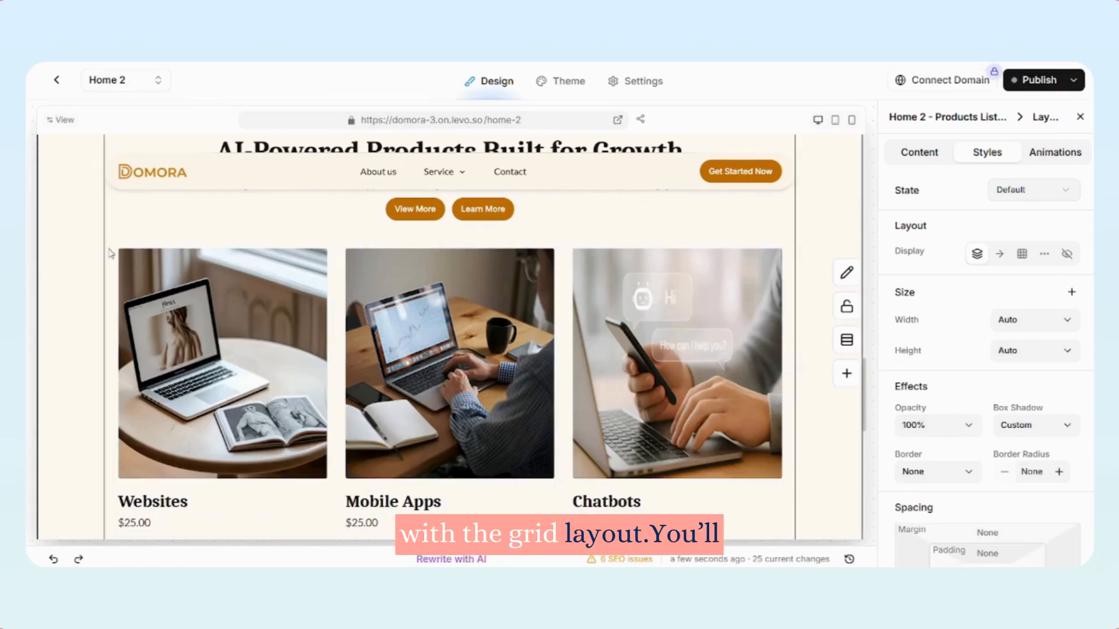
Set the height of the product card images to a custom 300 px for all items
{"action": "left_click", "coordinate": [188, 396]}
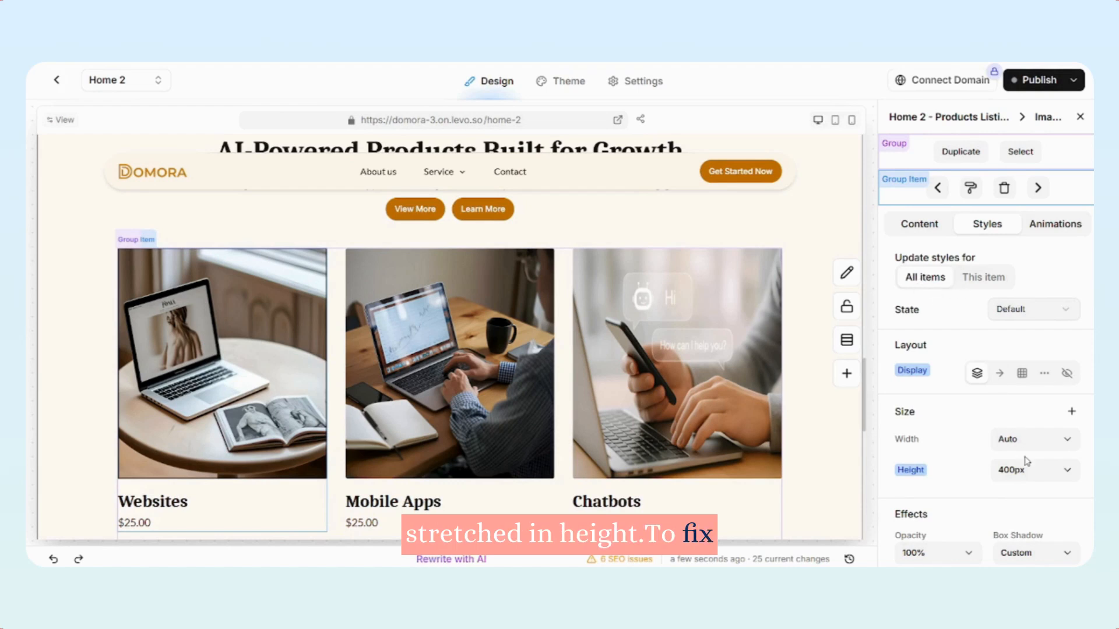
{"action": "left_click", "coordinate": [1023, 473]}
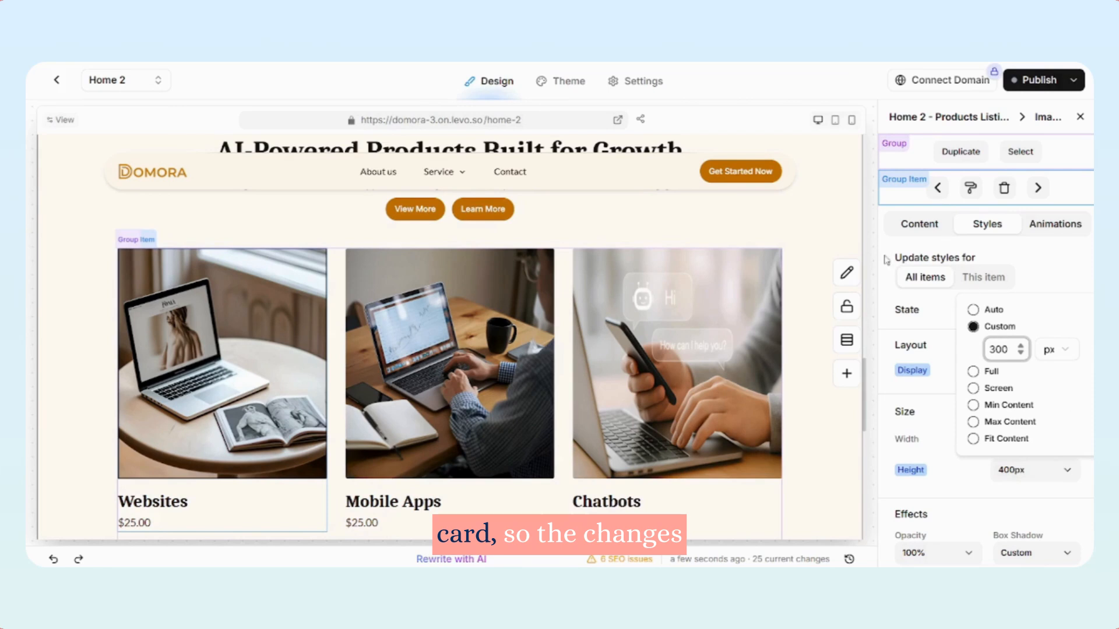
{"action": "left_click", "coordinate": [788, 333]}
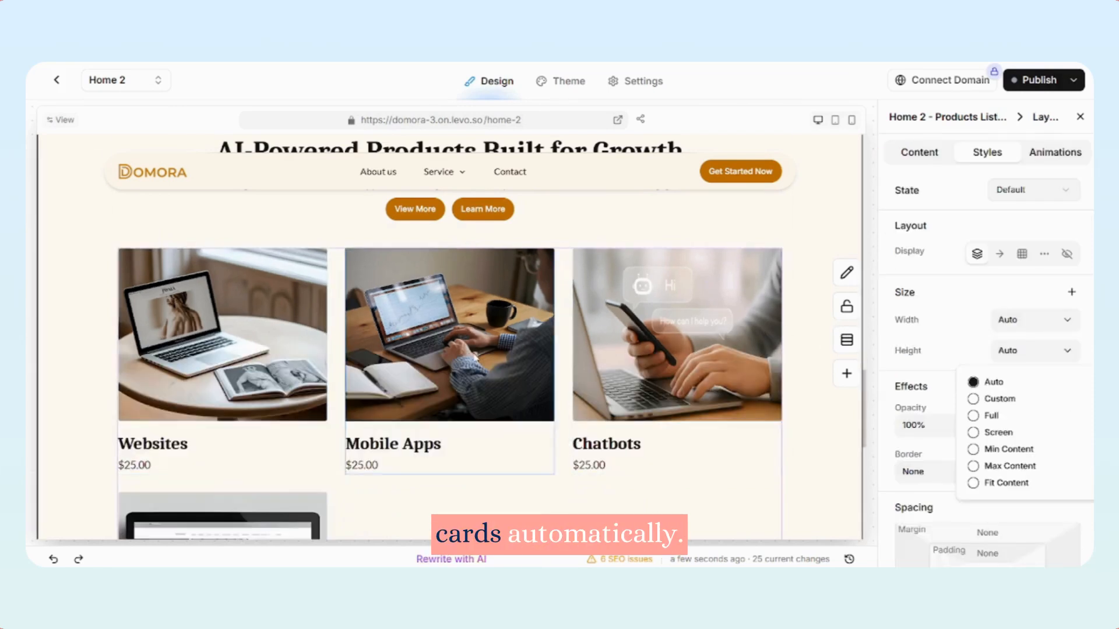
Try an orange border on the Websites image and copy its styling to the other product images
{"action": "scroll", "coordinate": [339, 461], "scroll_direction": "down", "scroll_amount": 3}
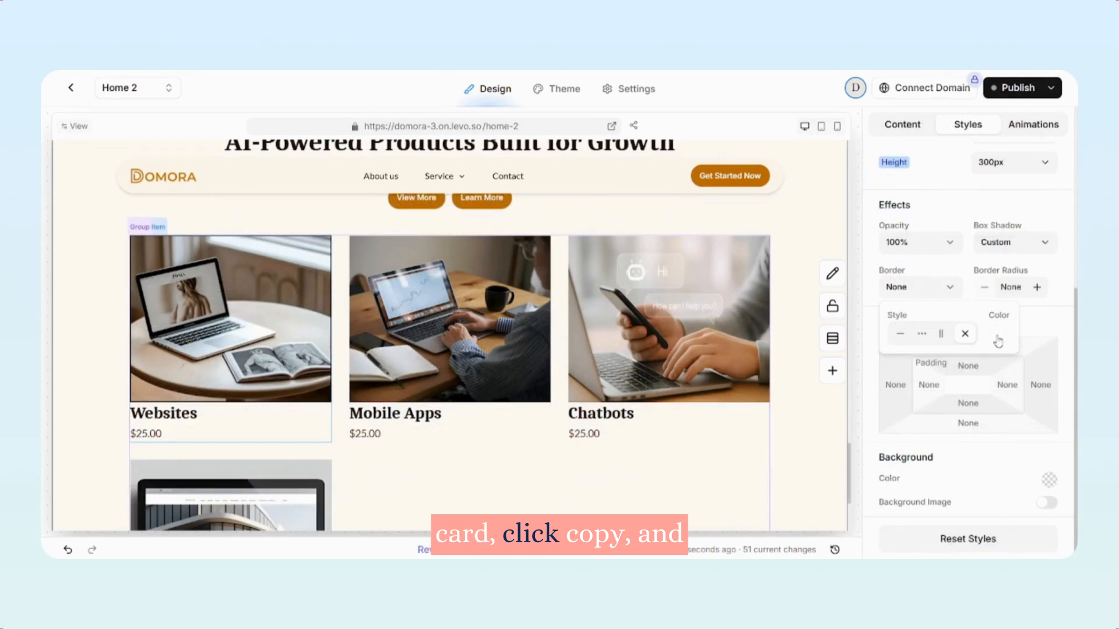
{"action": "left_click", "coordinate": [998, 333]}
{"action": "left_click", "coordinate": [852, 380]}
{"action": "left_click", "coordinate": [970, 380]}
{"action": "type", "text": "0"}
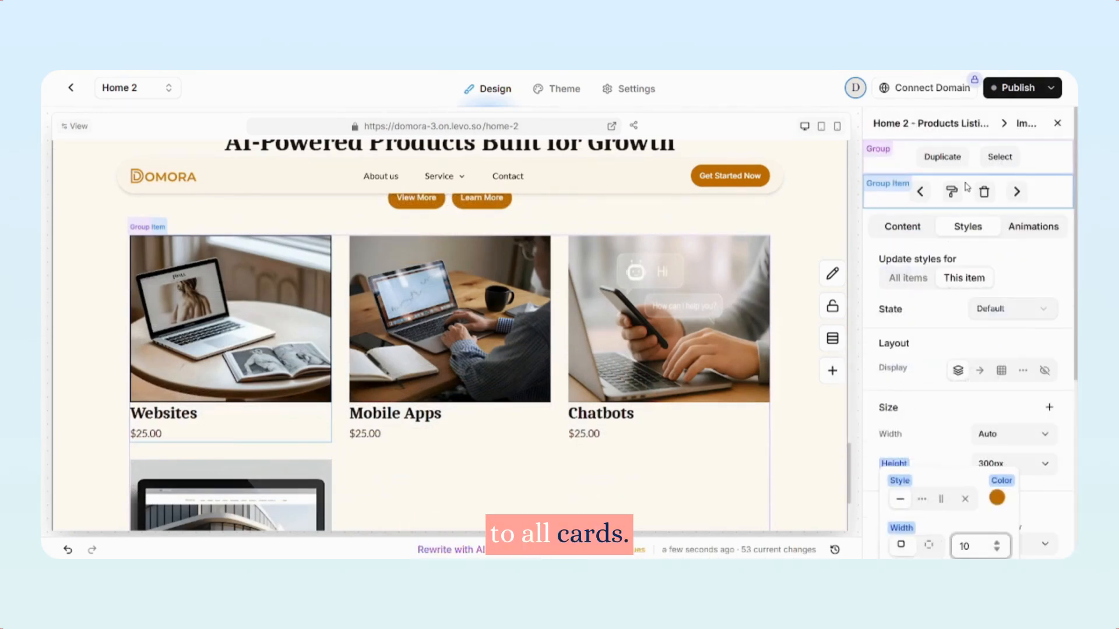
{"action": "left_click", "coordinate": [955, 194]}
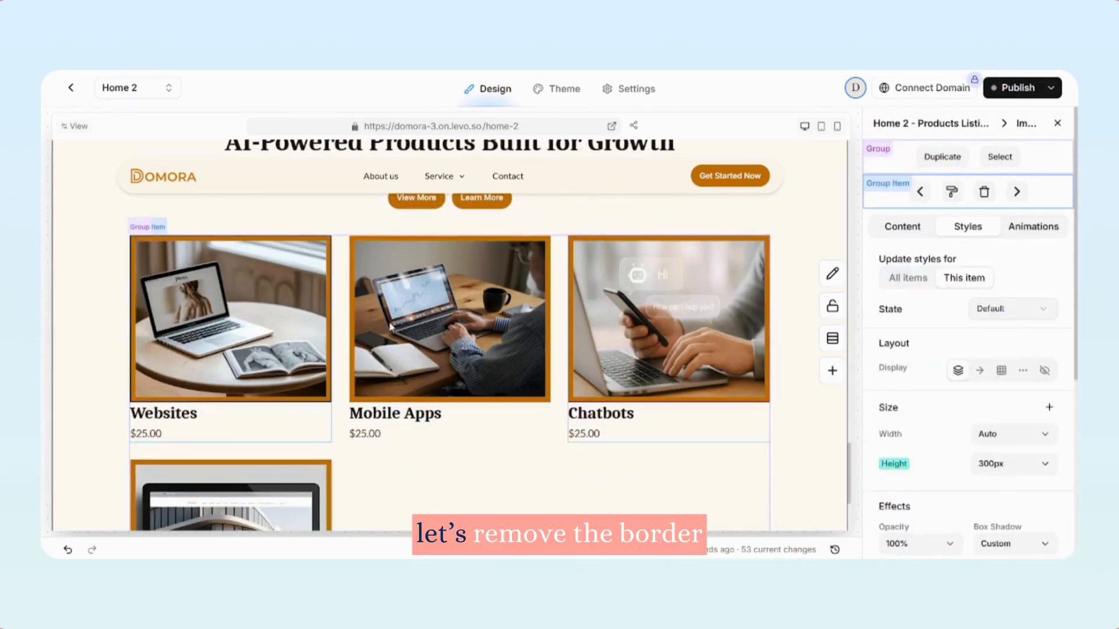
{"action": "scroll", "coordinate": [336, 397], "scroll_direction": "down", "scroll_amount": 3}
{"action": "scroll", "coordinate": [510, 301], "scroll_direction": "up", "scroll_amount": 3}
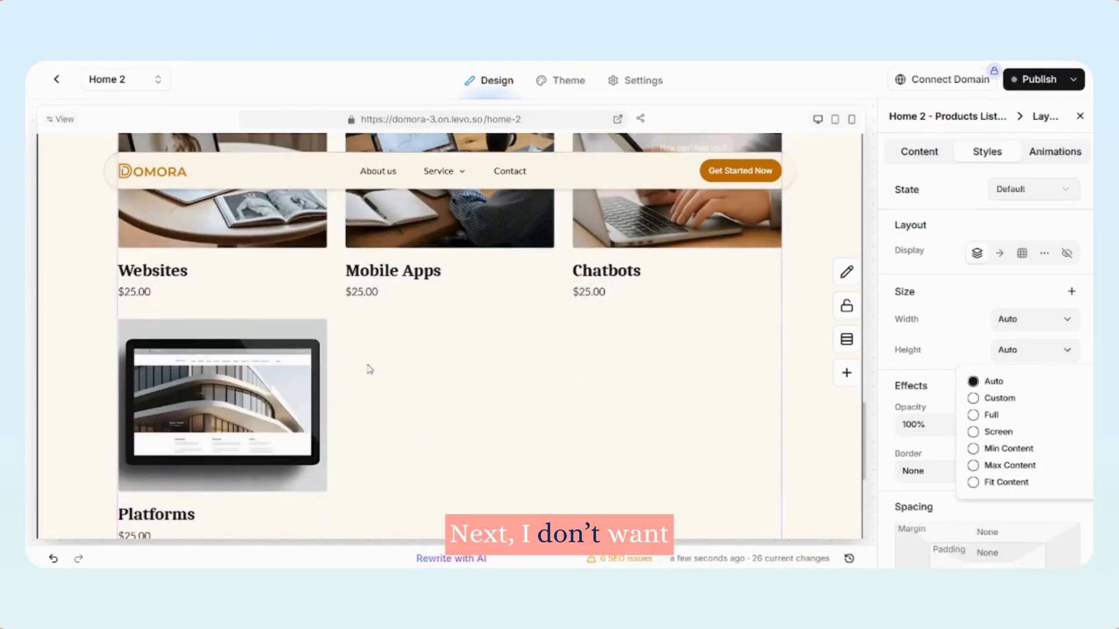
{"action": "scroll", "coordinate": [379, 364], "scroll_direction": "up", "scroll_amount": 2}
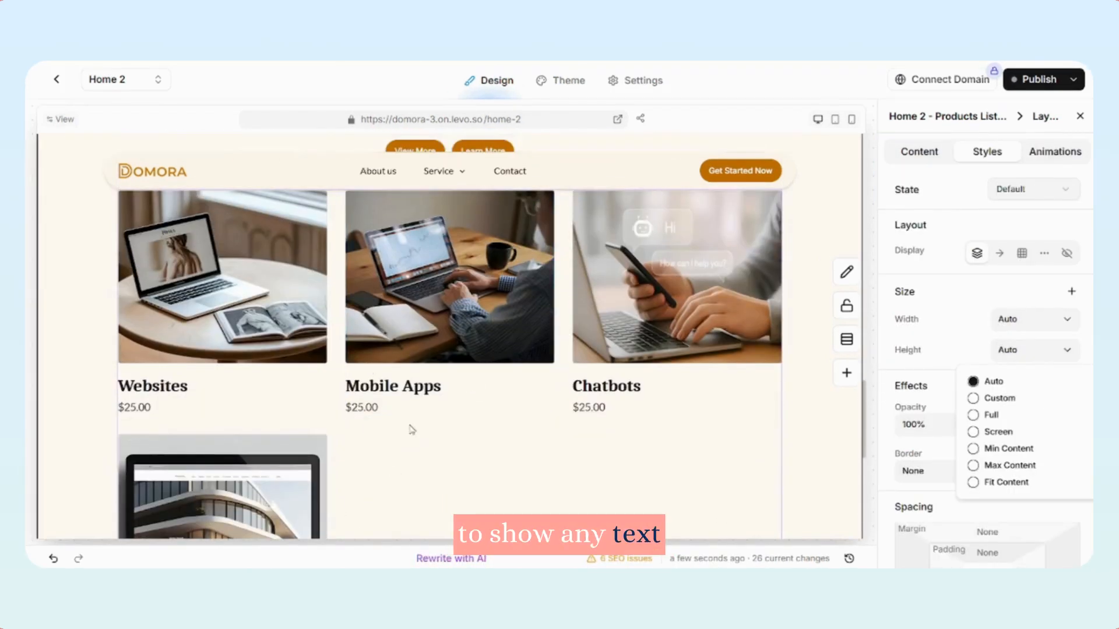
Hide the product card titles and use AI to rewrite the section heading as "A Collection of Real Moments"
{"action": "left_click", "coordinate": [155, 385]}
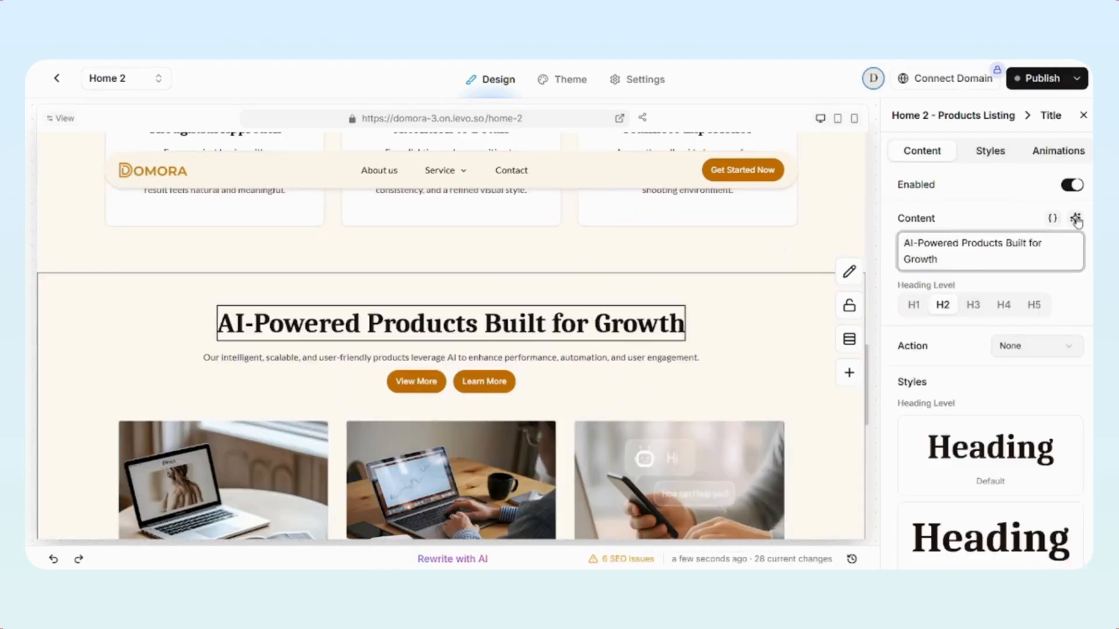
{"action": "left_click", "coordinate": [1076, 219]}
{"action": "left_click", "coordinate": [995, 322]}
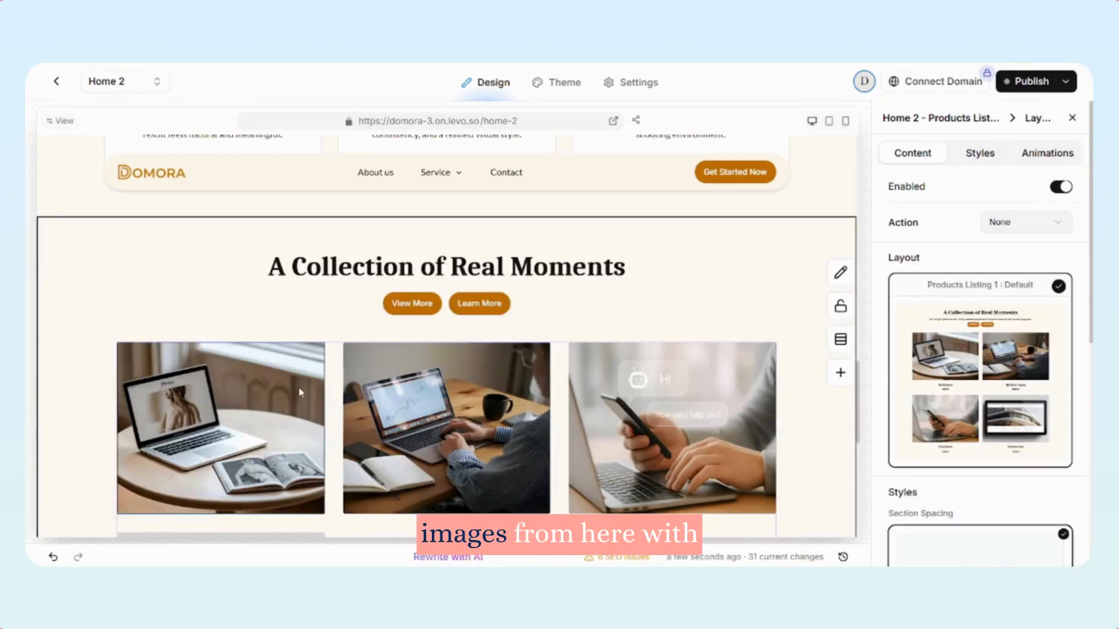
Replace the product card images with portfolio photos imported from the gallery
{"action": "left_click", "coordinate": [301, 393]}
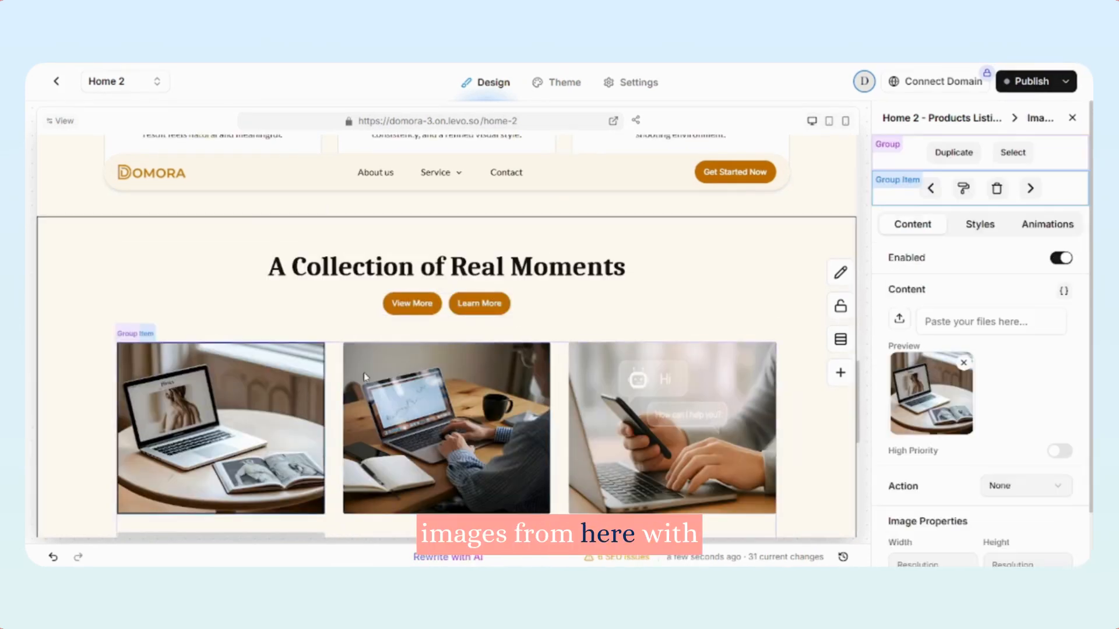
{"action": "left_click", "coordinate": [901, 320]}
{"action": "left_click", "coordinate": [410, 216]}
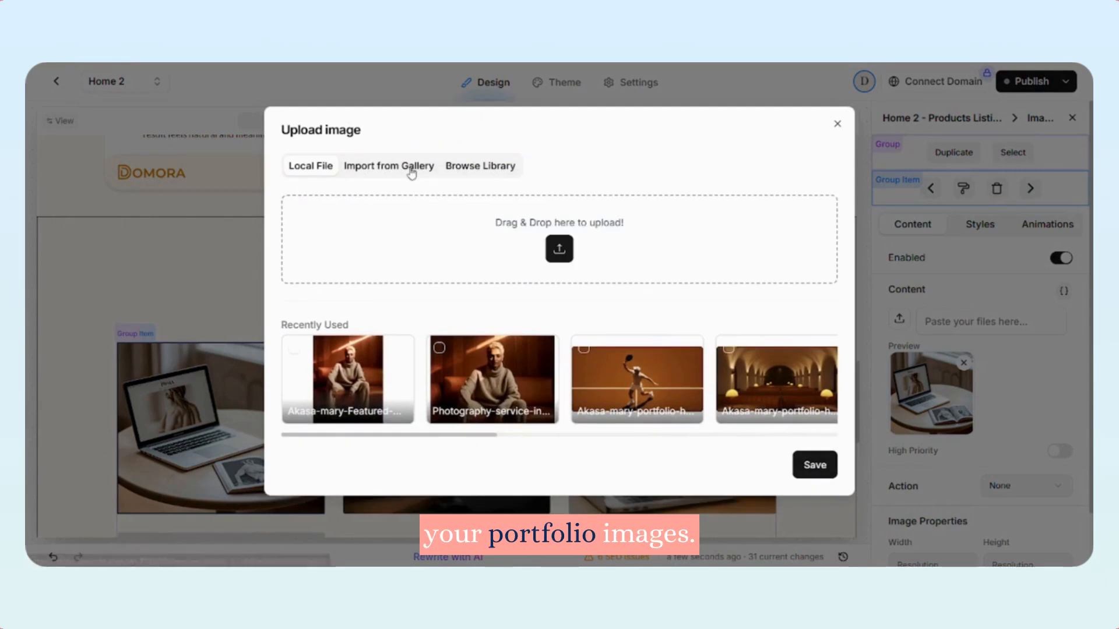
{"action": "left_click", "coordinate": [411, 169]}
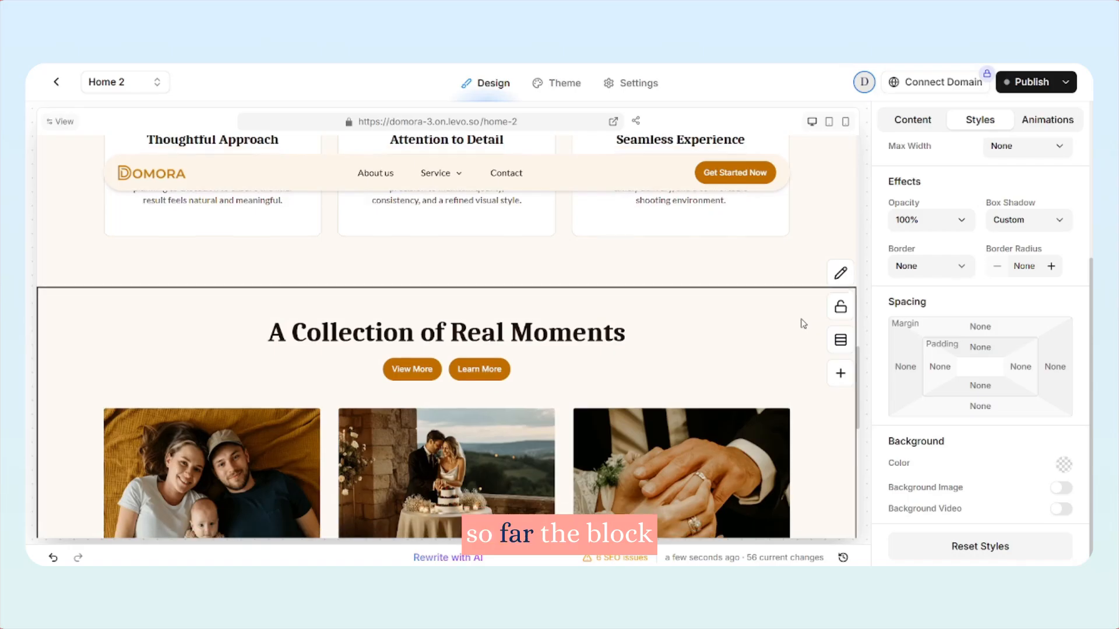
{"action": "scroll", "coordinate": [802, 322], "scroll_direction": "down", "scroll_amount": 4}
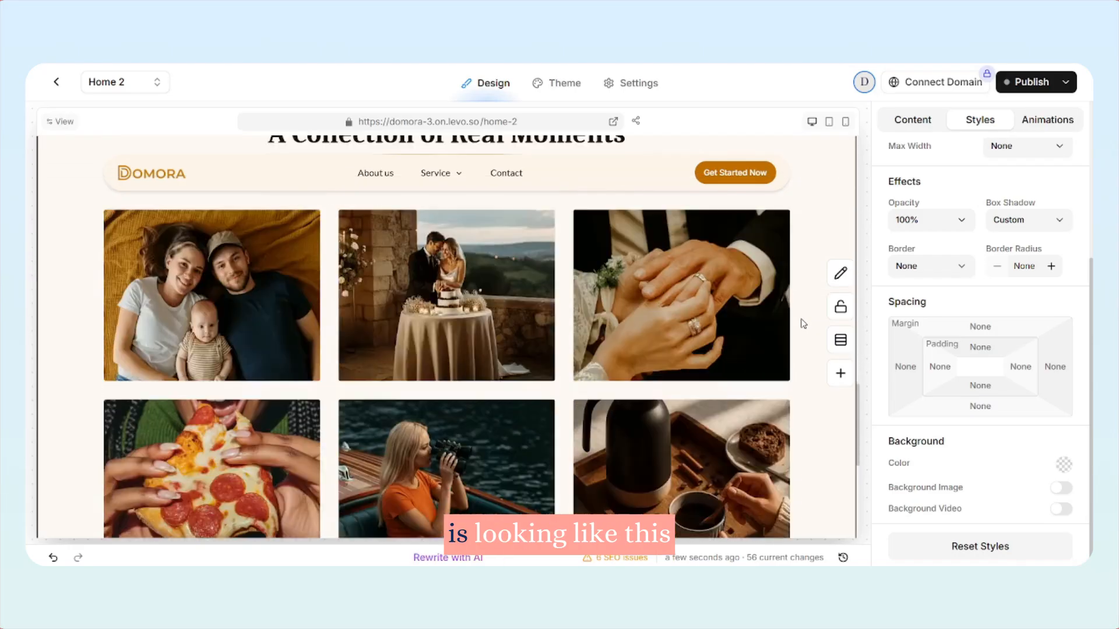
Review the photo grid and delete the Learn More button beneath the section heading
{"action": "scroll", "coordinate": [802, 323], "scroll_direction": "down", "scroll_amount": 4}
{"action": "scroll", "coordinate": [802, 322], "scroll_direction": "up", "scroll_amount": 5}
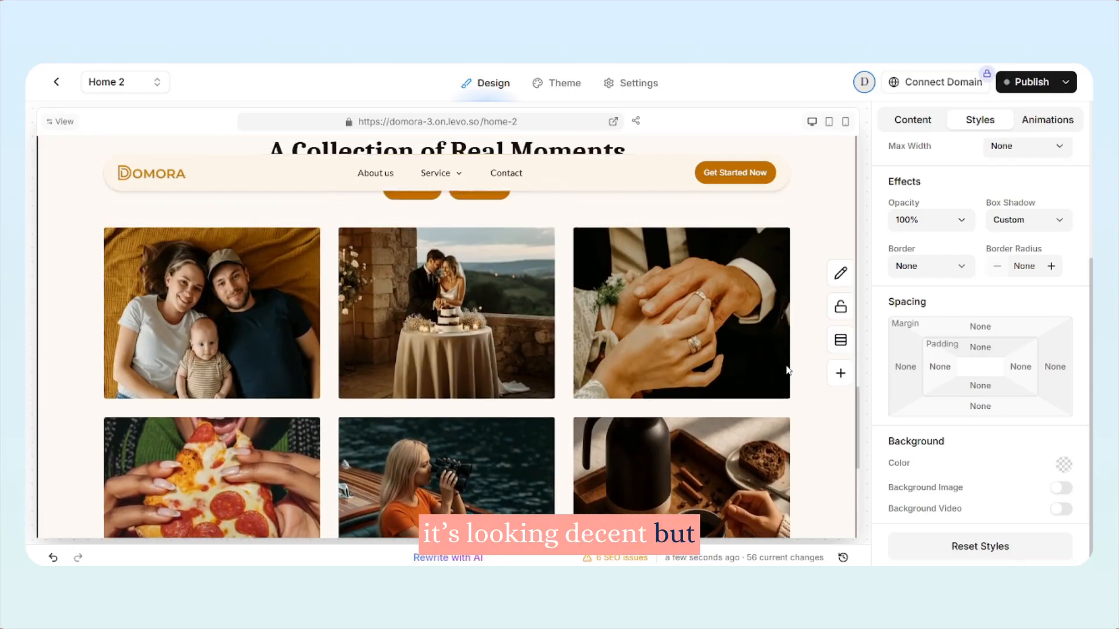
{"action": "scroll", "coordinate": [788, 370], "scroll_direction": "up", "scroll_amount": 3}
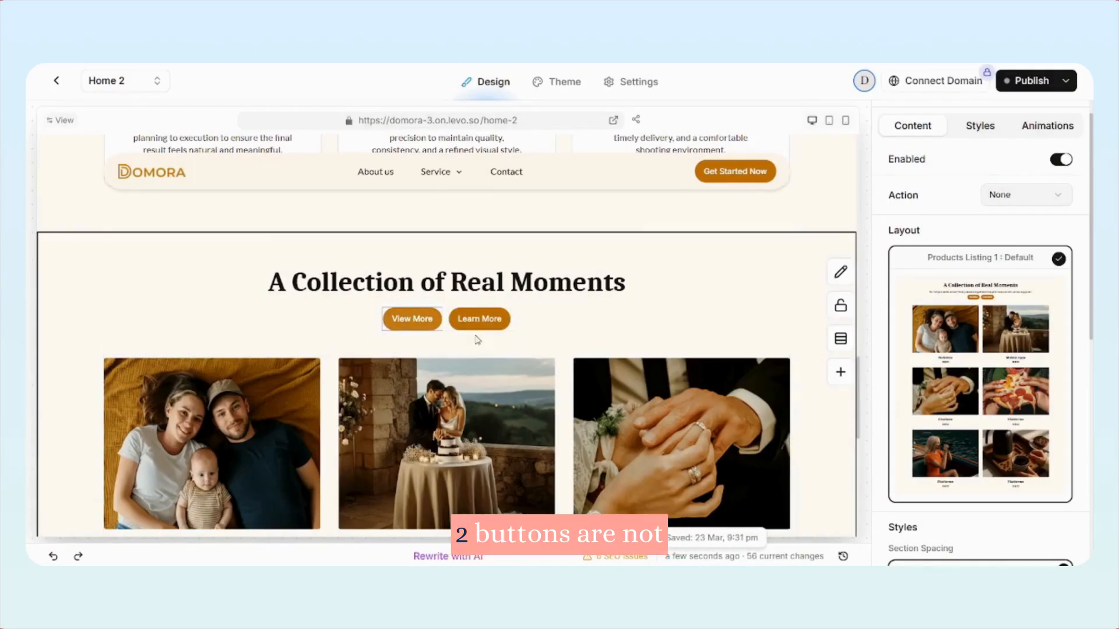
{"action": "left_click", "coordinate": [478, 320]}
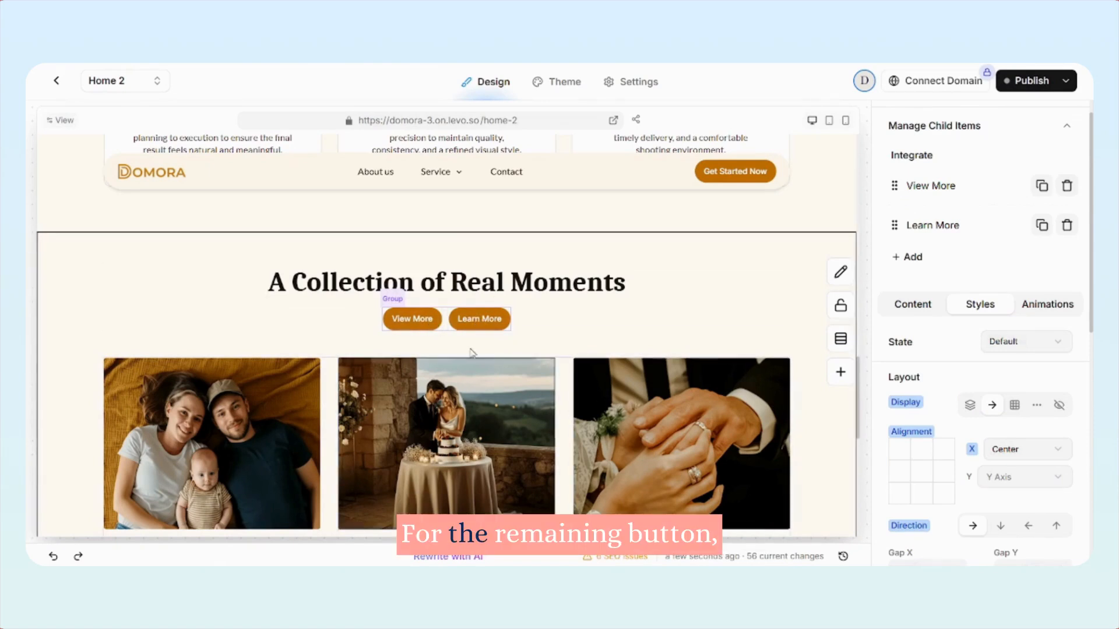
{"action": "left_click", "coordinate": [477, 320]}
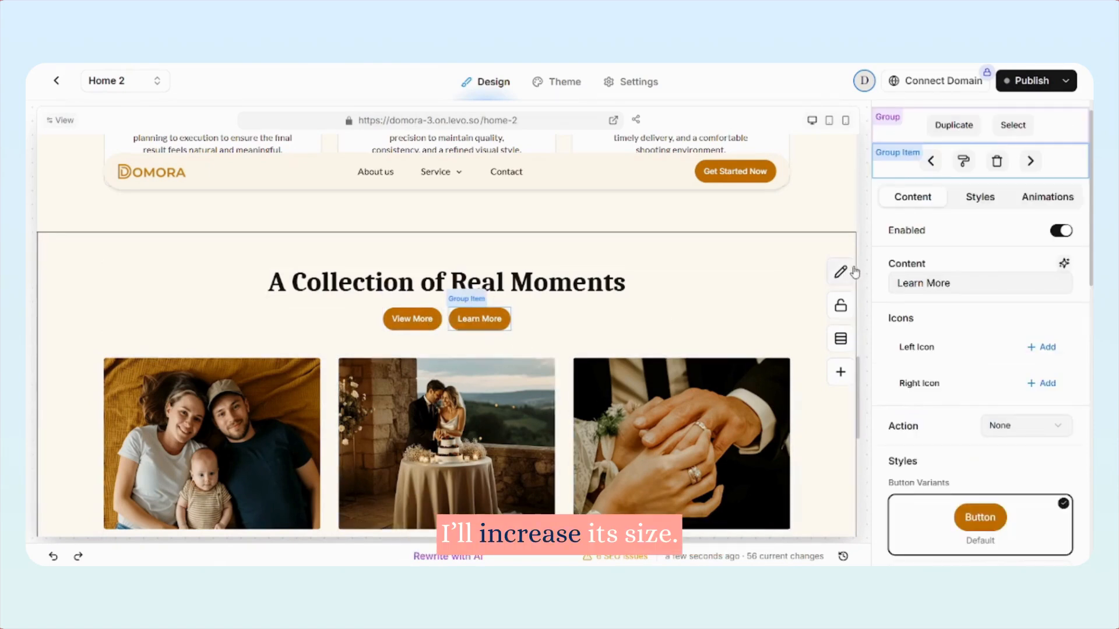
{"action": "left_click", "coordinate": [1003, 169]}
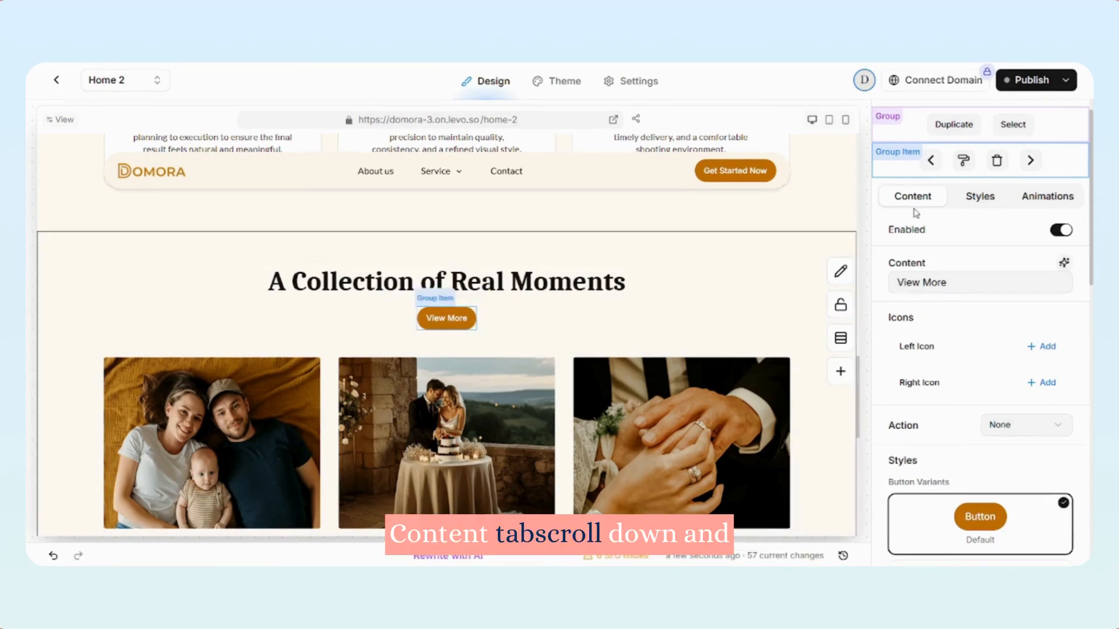
Choose a larger button size for the View More button
{"action": "scroll", "coordinate": [984, 411], "scroll_direction": "down", "scroll_amount": 10}
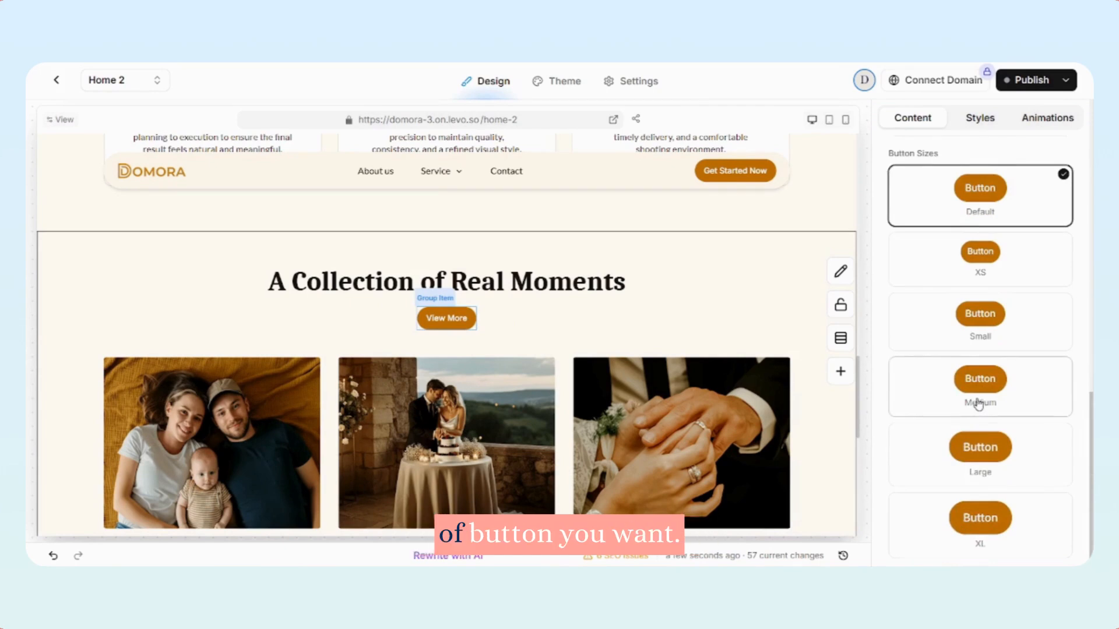
{"action": "scroll", "coordinate": [901, 321], "scroll_direction": "up", "scroll_amount": 3}
{"action": "scroll", "coordinate": [946, 297], "scroll_direction": "up", "scroll_amount": 8}
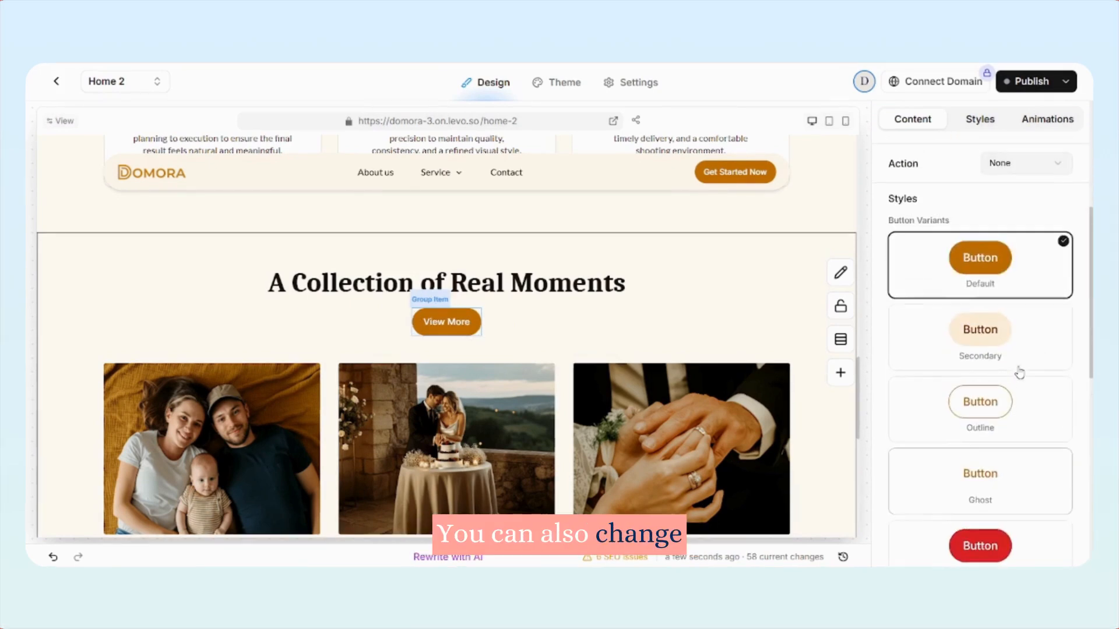
Try the Secondary variant on the View More button and return it to Default
{"action": "scroll", "coordinate": [923, 295], "scroll_direction": "down", "scroll_amount": 2}
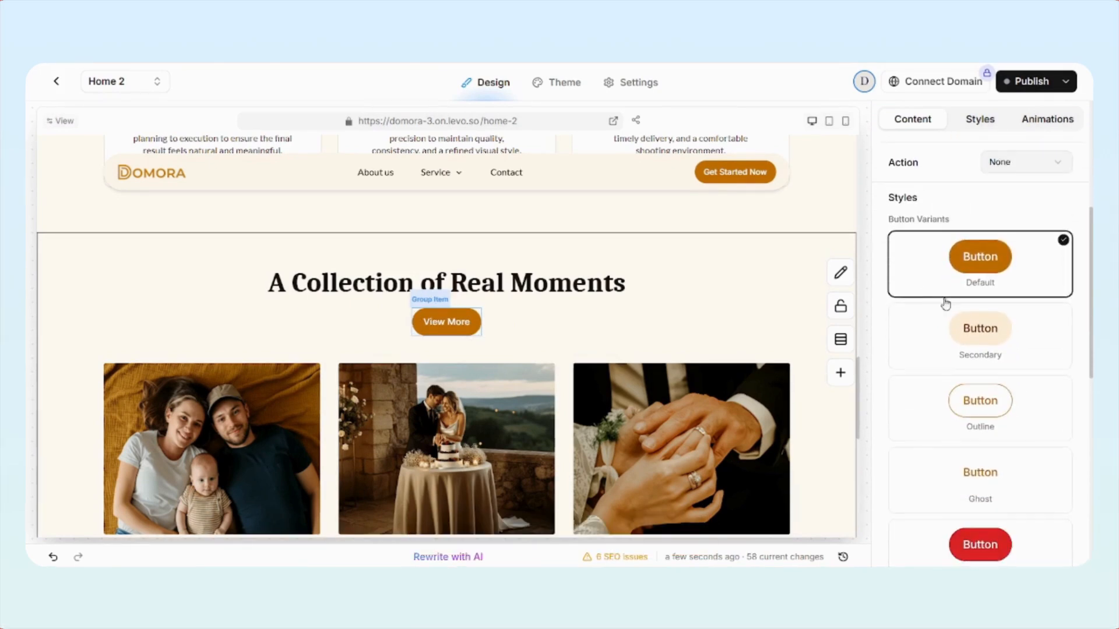
{"action": "left_click", "coordinate": [991, 329]}
{"action": "left_click", "coordinate": [1002, 281]}
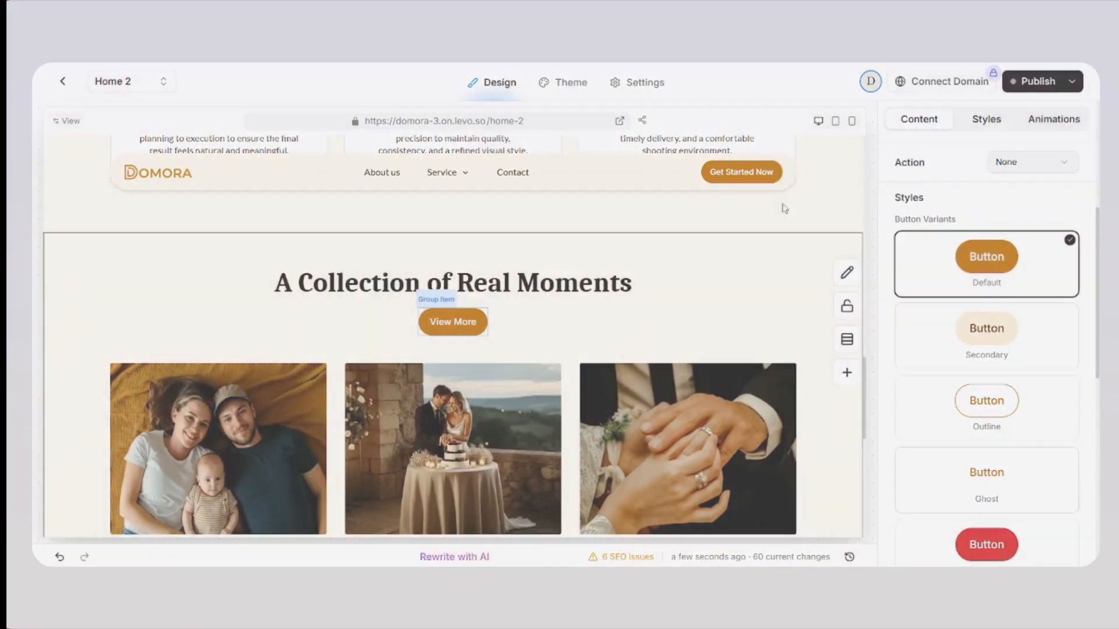
Lay out the section header horizontally and set its X alignment to Space Between
{"action": "left_click", "coordinate": [662, 305]}
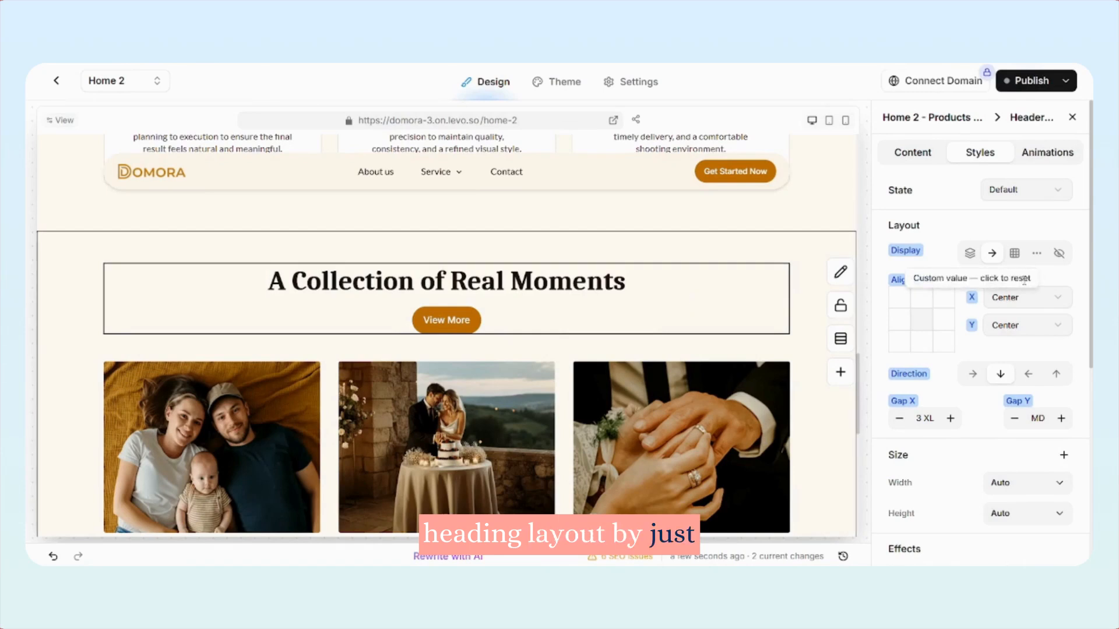
{"action": "left_click", "coordinate": [973, 374]}
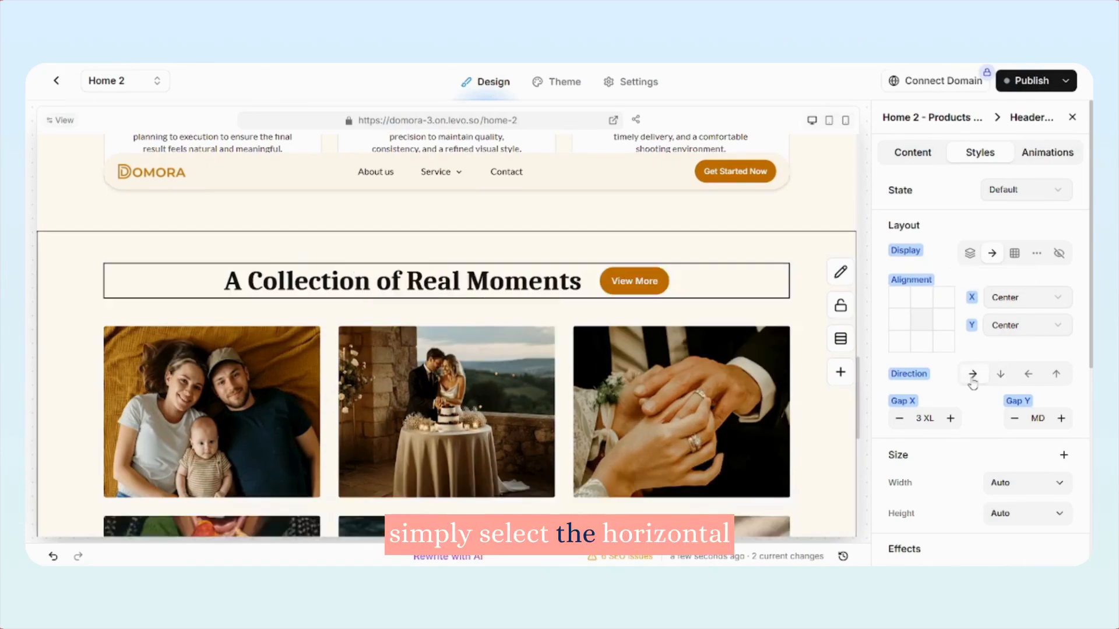
{"action": "left_click", "coordinate": [1017, 298]}
{"action": "left_click", "coordinate": [1014, 325]}
{"action": "left_click", "coordinate": [1014, 325]}
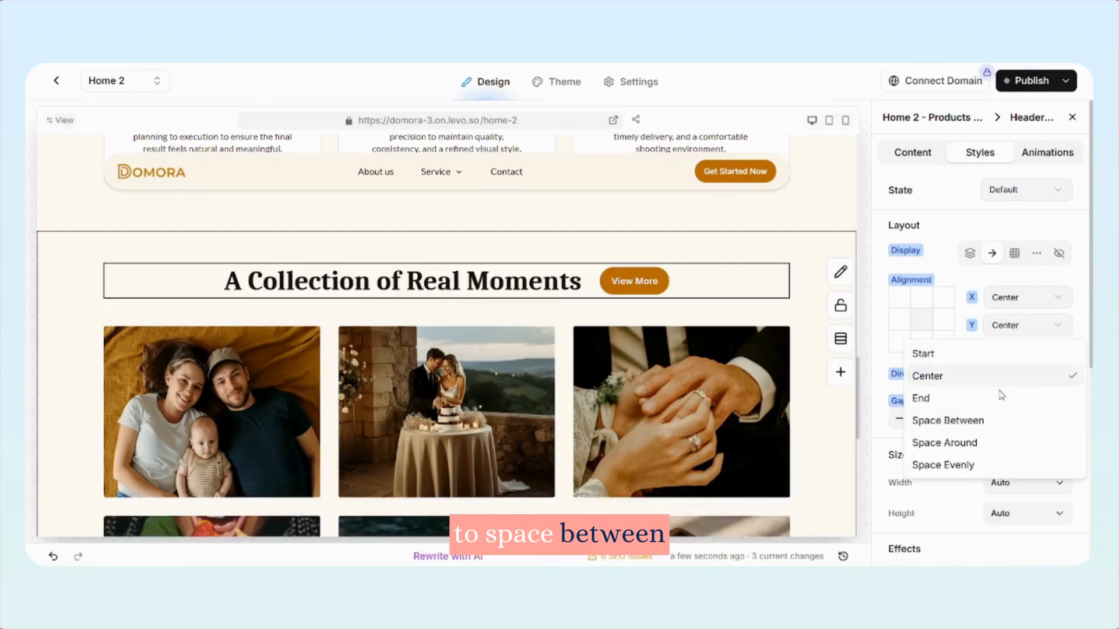
{"action": "left_click", "coordinate": [998, 421]}
Change the View More button's text to "Work With Me" and add a right arrow icon
{"action": "left_click", "coordinate": [755, 281]}
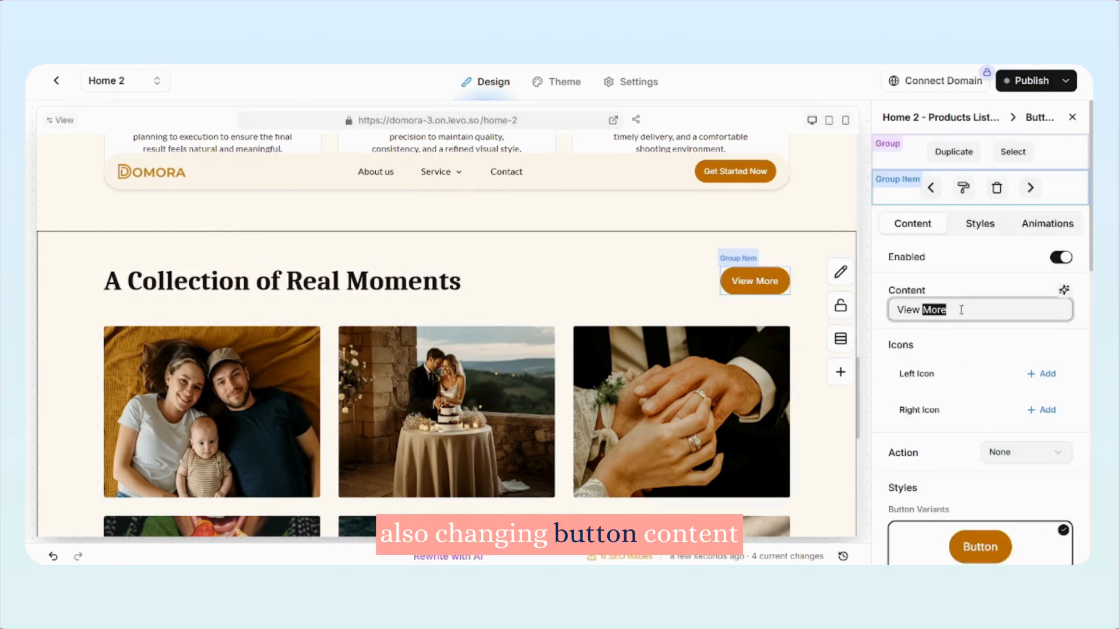
{"action": "type", "text": "Wo"}
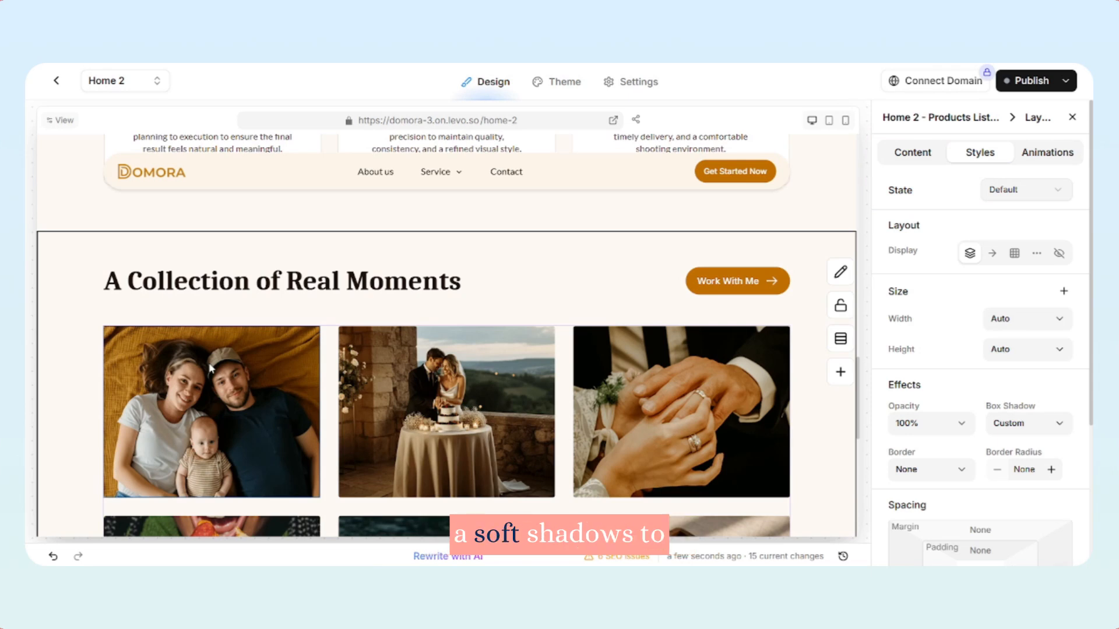
Give the photo cards a custom box shadow with a Y offset of 4 px and a blur of 11 px
{"action": "left_click", "coordinate": [211, 368]}
{"action": "scroll", "coordinate": [1002, 328], "scroll_direction": "down", "scroll_amount": 4}
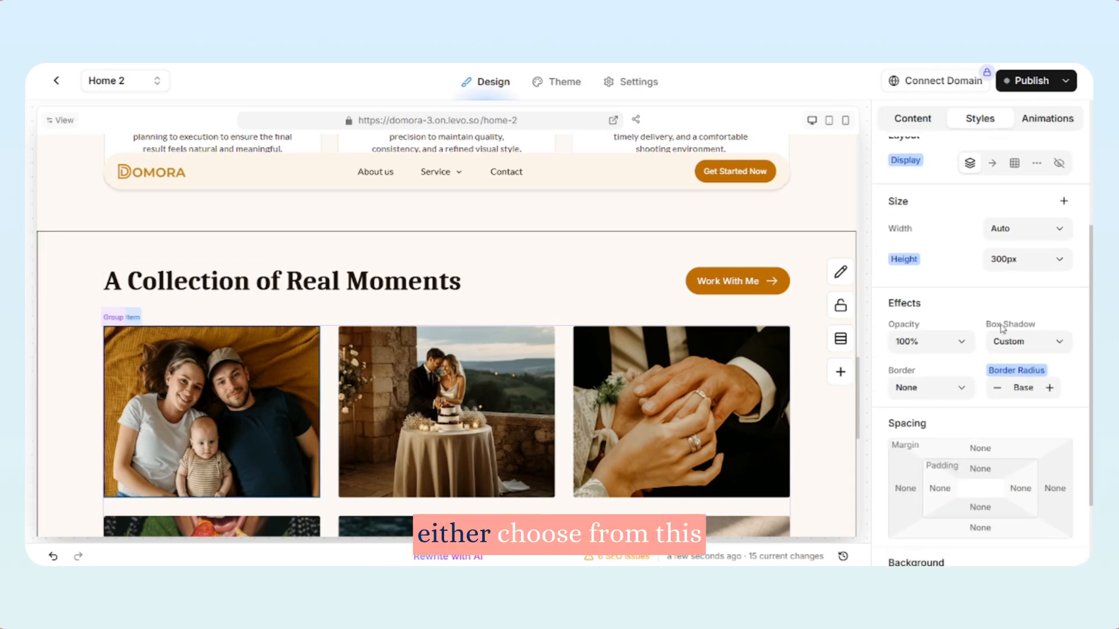
{"action": "left_click", "coordinate": [1013, 344]}
{"action": "scroll", "coordinate": [998, 233], "scroll_direction": "up", "scroll_amount": 3}
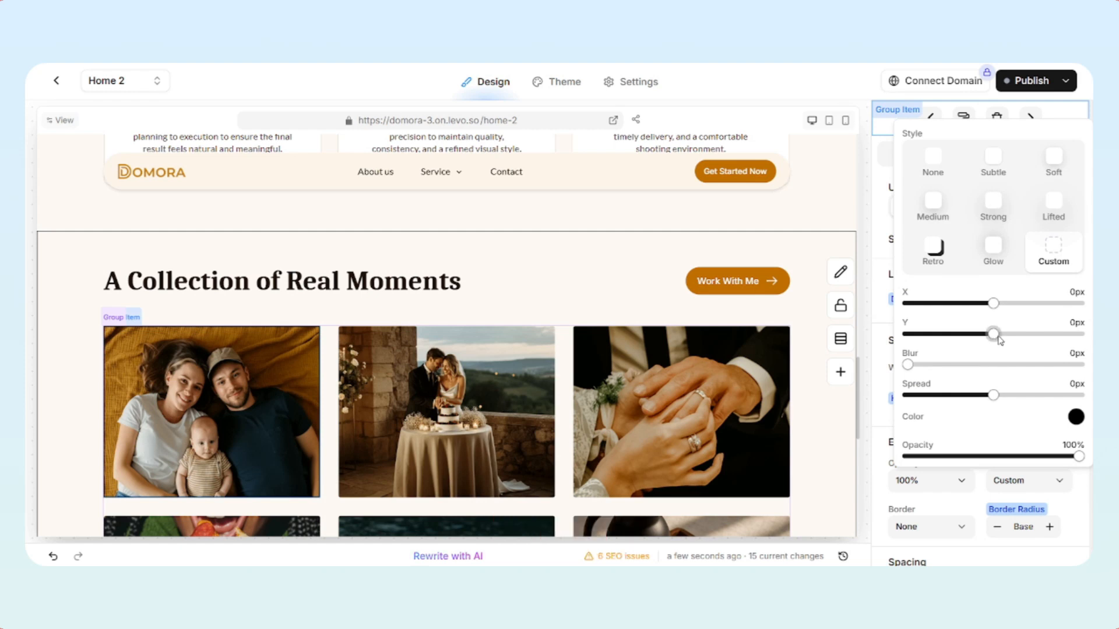
{"action": "left_click_drag", "start_coordinate": [997, 335], "coordinate": [1010, 335]}
{"action": "left_click_drag", "start_coordinate": [932, 365], "coordinate": [946, 365]}
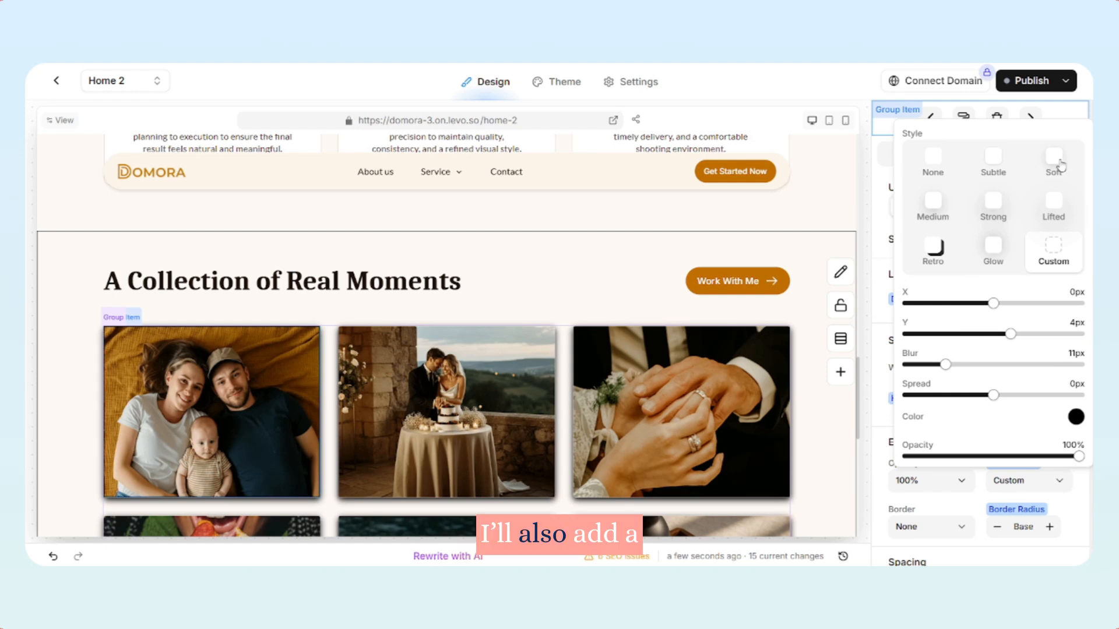
Apply the Soft box shadow preset to the photo cards and adjust their border radius for rounder corners
{"action": "left_click", "coordinate": [1060, 165]}
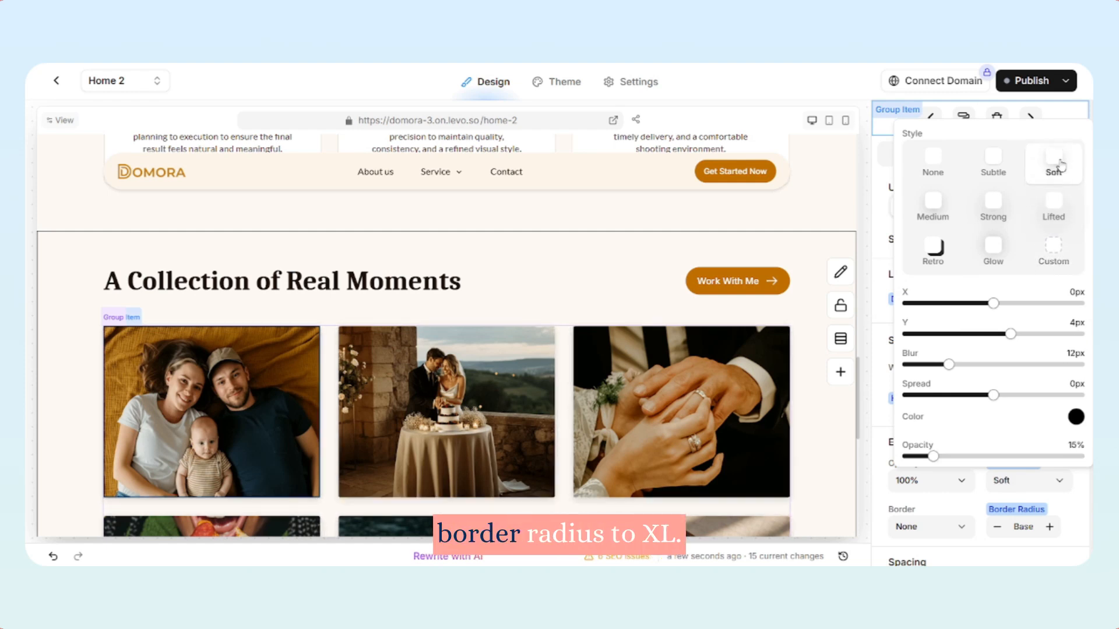
{"action": "left_click", "coordinate": [886, 373]}
{"action": "scroll", "coordinate": [953, 418], "scroll_direction": "down", "scroll_amount": 1}
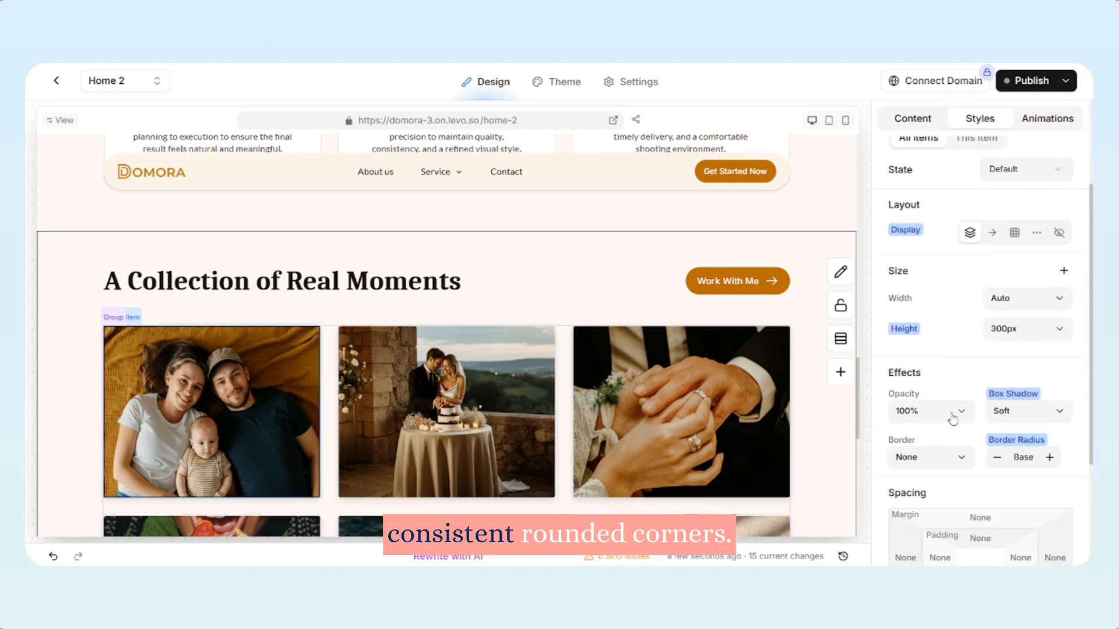
{"action": "left_click", "coordinate": [1007, 456]}
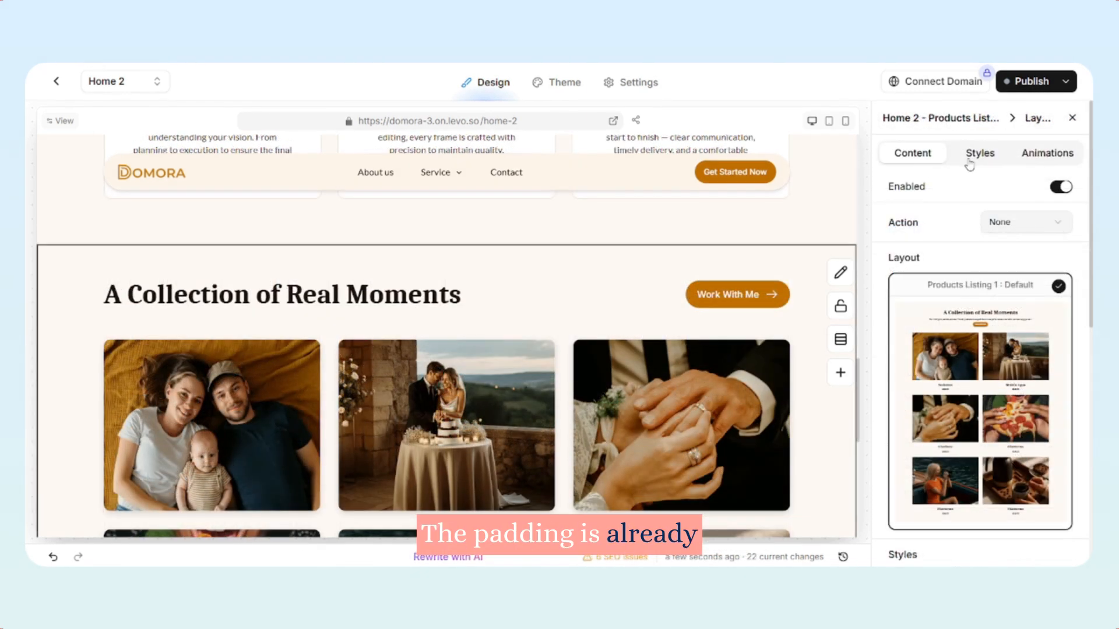
Set the gallery section's background color to the white Background 1 theme color
{"action": "left_click", "coordinate": [969, 155]}
{"action": "scroll", "coordinate": [975, 335], "scroll_direction": "down", "scroll_amount": 4}
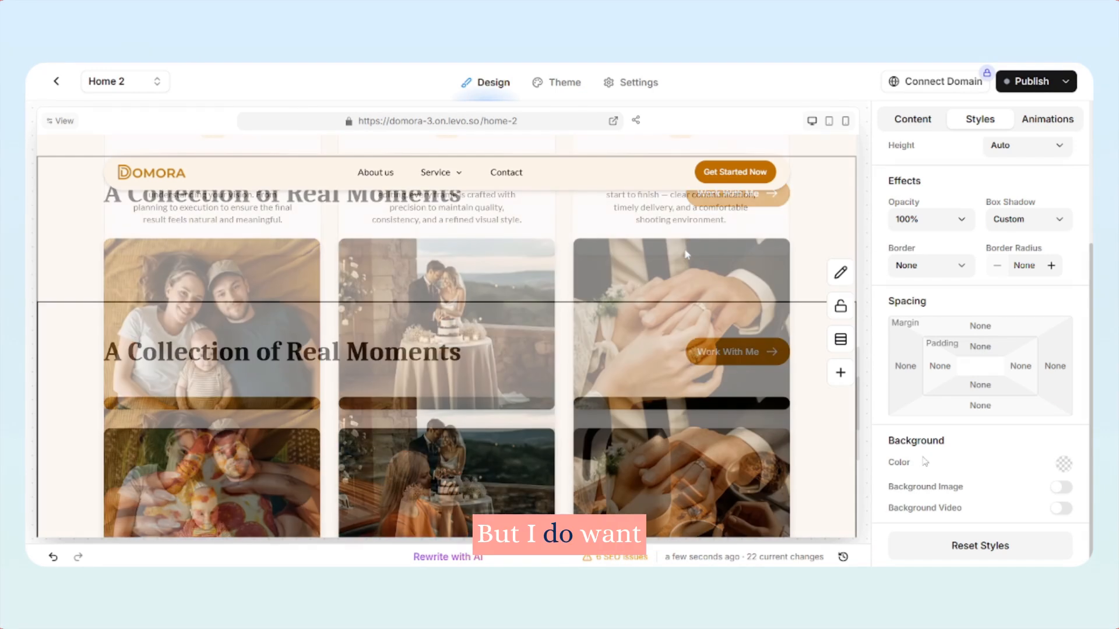
{"action": "scroll", "coordinate": [447, 349], "scroll_direction": "down", "scroll_amount": 3}
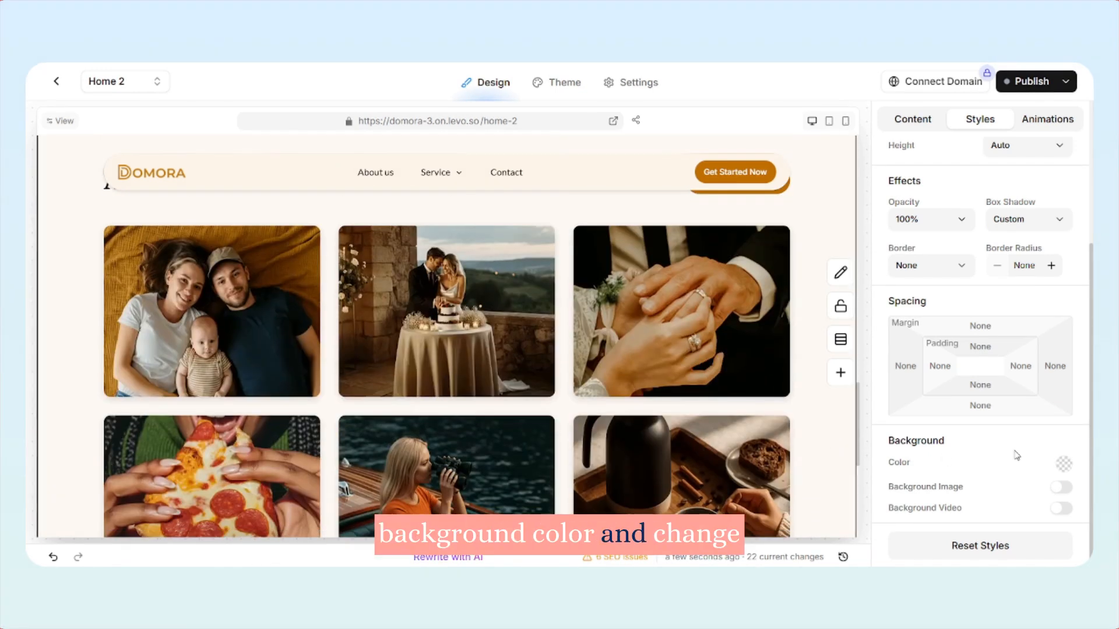
{"action": "left_click", "coordinate": [1064, 465]}
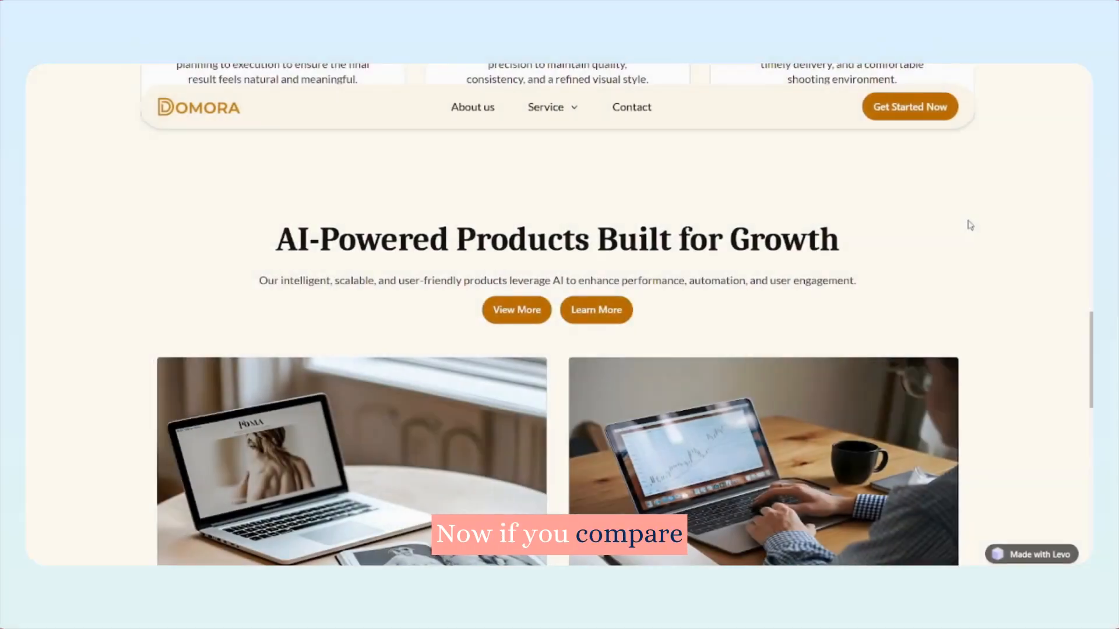
Compare the original product listing with the customized gallery section on the live page, down to the footer
{"action": "scroll", "coordinate": [970, 225], "scroll_direction": "down", "scroll_amount": 7}
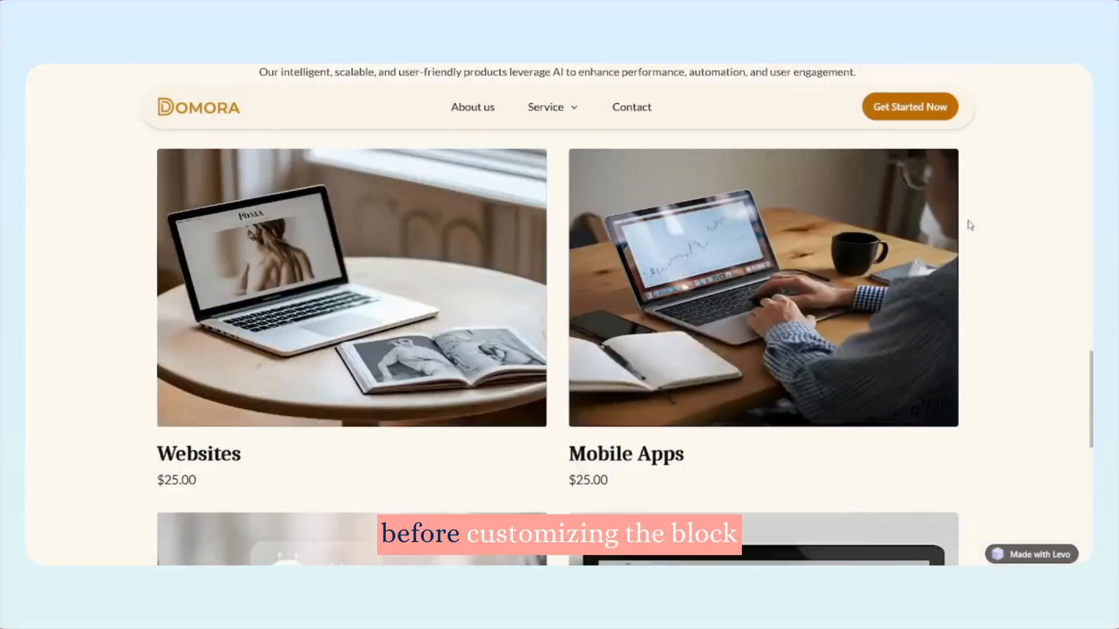
{"action": "scroll", "coordinate": [969, 225], "scroll_direction": "down", "scroll_amount": 3}
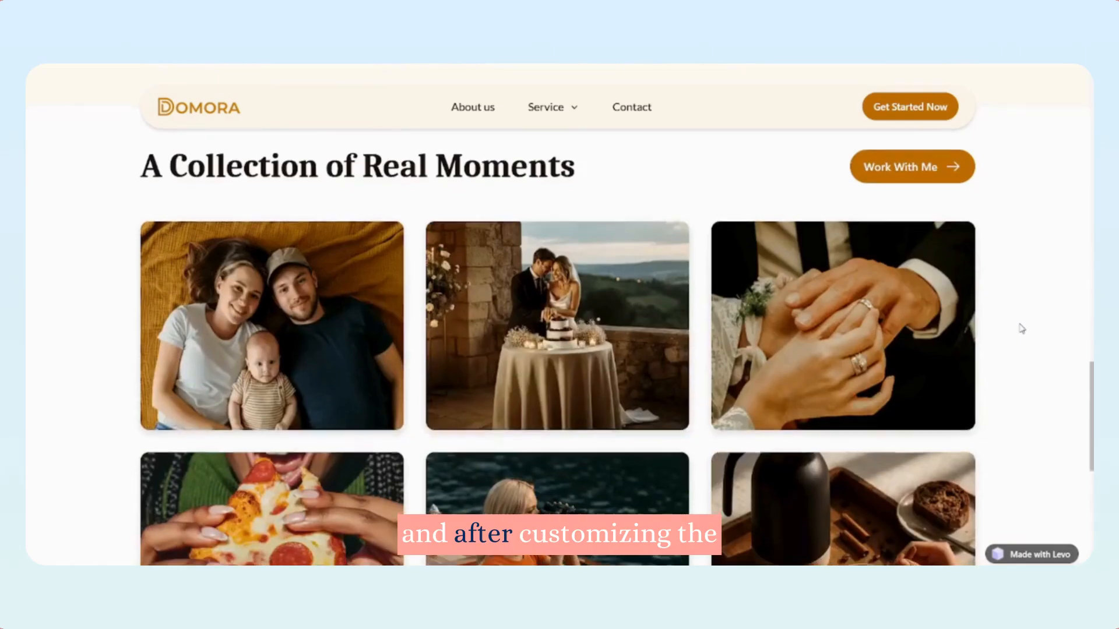
{"action": "scroll", "coordinate": [1019, 327], "scroll_direction": "down", "scroll_amount": 3}
{"action": "scroll", "coordinate": [1022, 329], "scroll_direction": "down", "scroll_amount": 4}
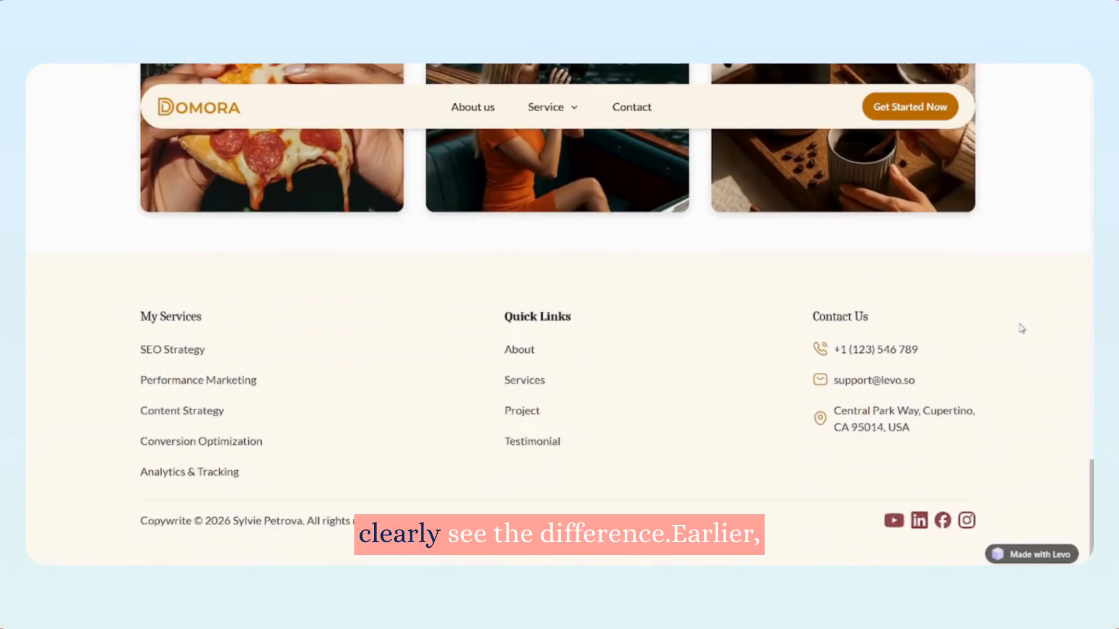
{"action": "scroll", "coordinate": [1022, 328], "scroll_direction": "up", "scroll_amount": 6}
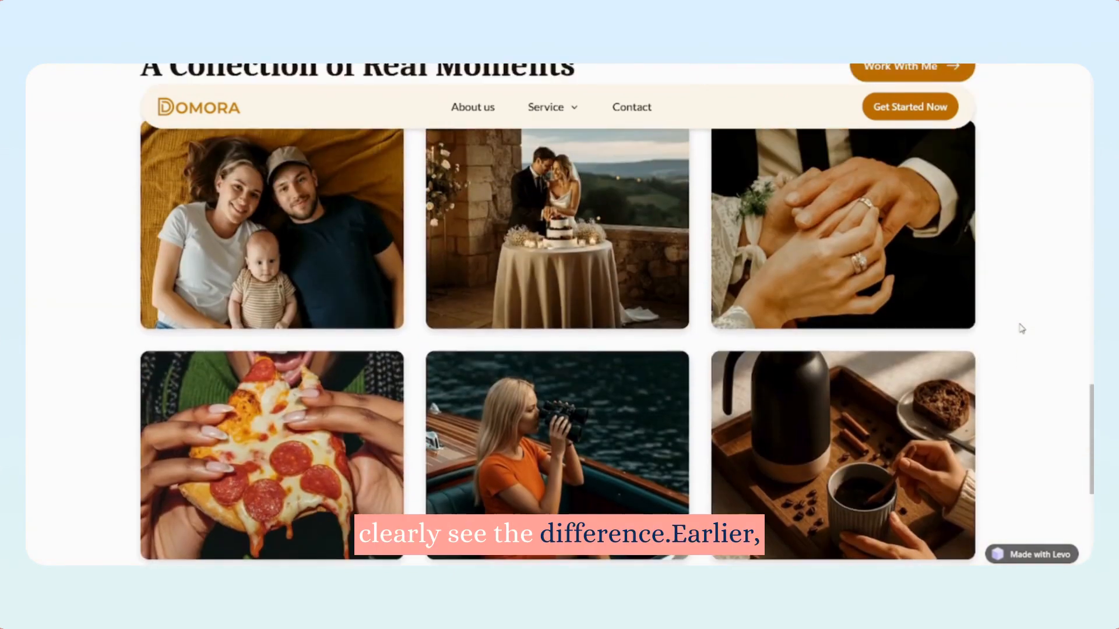
{"action": "scroll", "coordinate": [1021, 329], "scroll_direction": "up", "scroll_amount": 4}
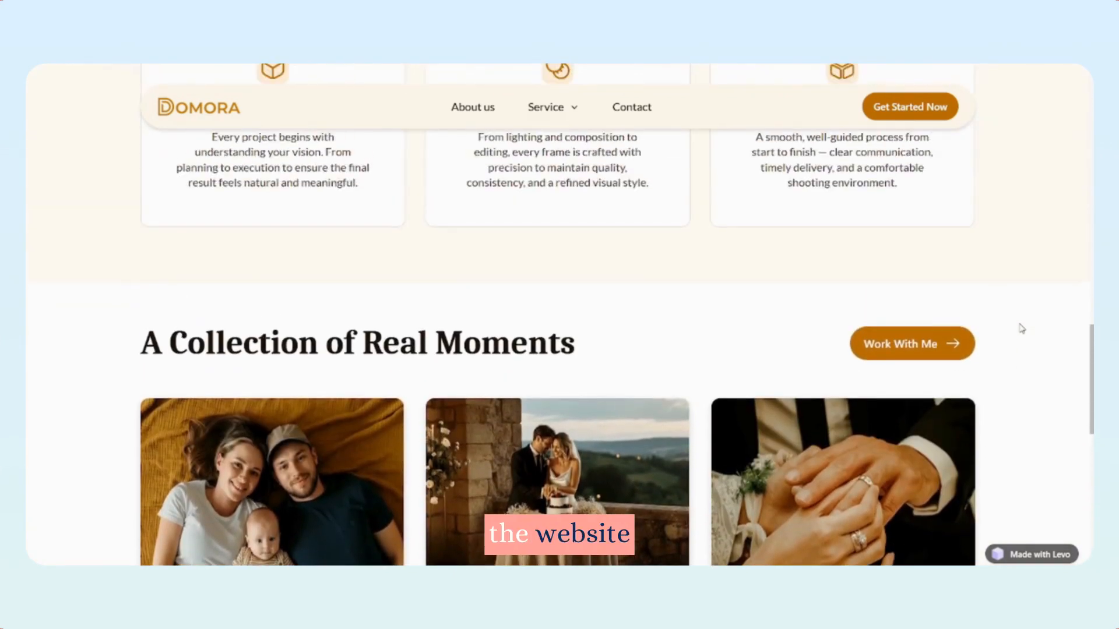
{"action": "scroll", "coordinate": [1021, 329], "scroll_direction": "down", "scroll_amount": 3}
{"action": "scroll", "coordinate": [1021, 329], "scroll_direction": "down", "scroll_amount": 4}
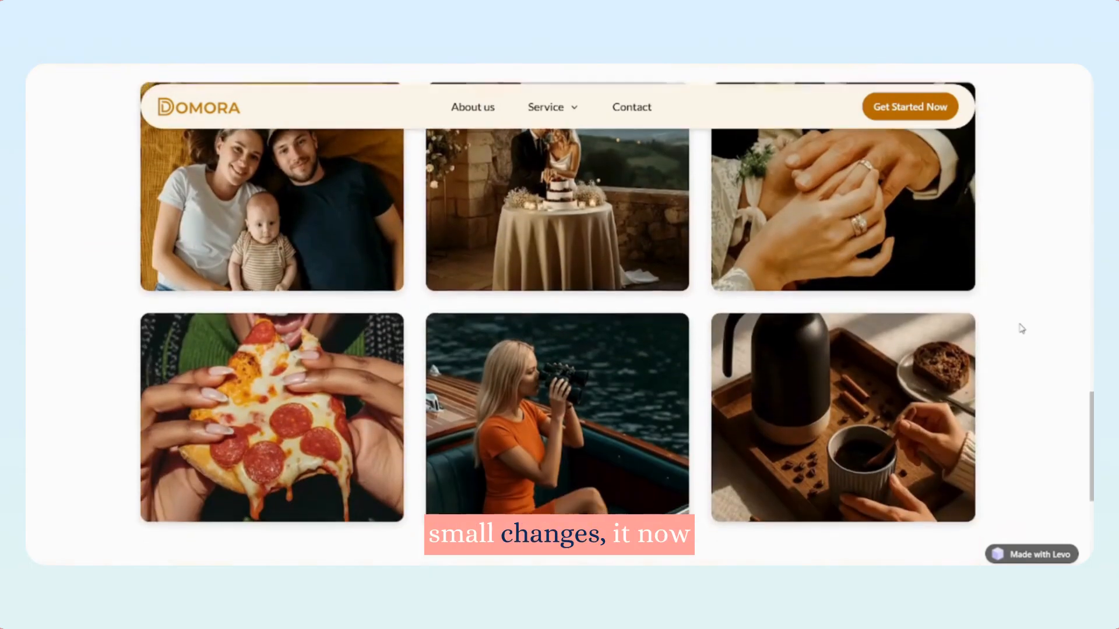
{"action": "scroll", "coordinate": [1021, 329], "scroll_direction": "down", "scroll_amount": 4}
{"action": "scroll", "coordinate": [1021, 329], "scroll_direction": "up", "scroll_amount": 4}
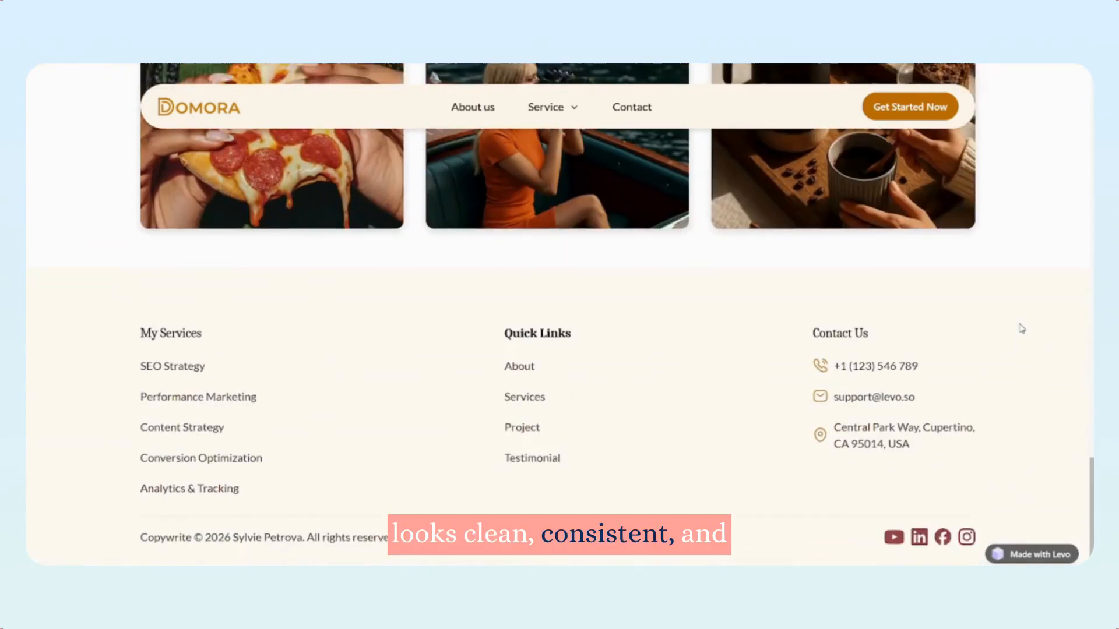
{"action": "scroll", "coordinate": [1022, 329], "scroll_direction": "up", "scroll_amount": 3}
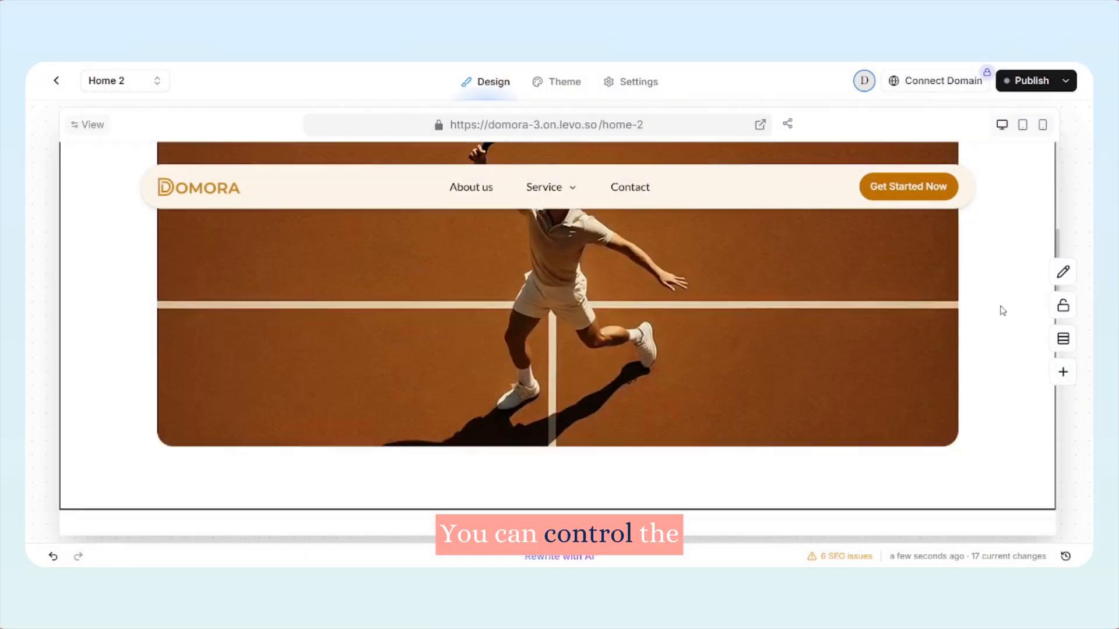
Move the About Us 1 Copy section above the Features 2 Copy section in Home 2's layer list
{"action": "scroll", "coordinate": [1002, 310], "scroll_direction": "up", "scroll_amount": 11}
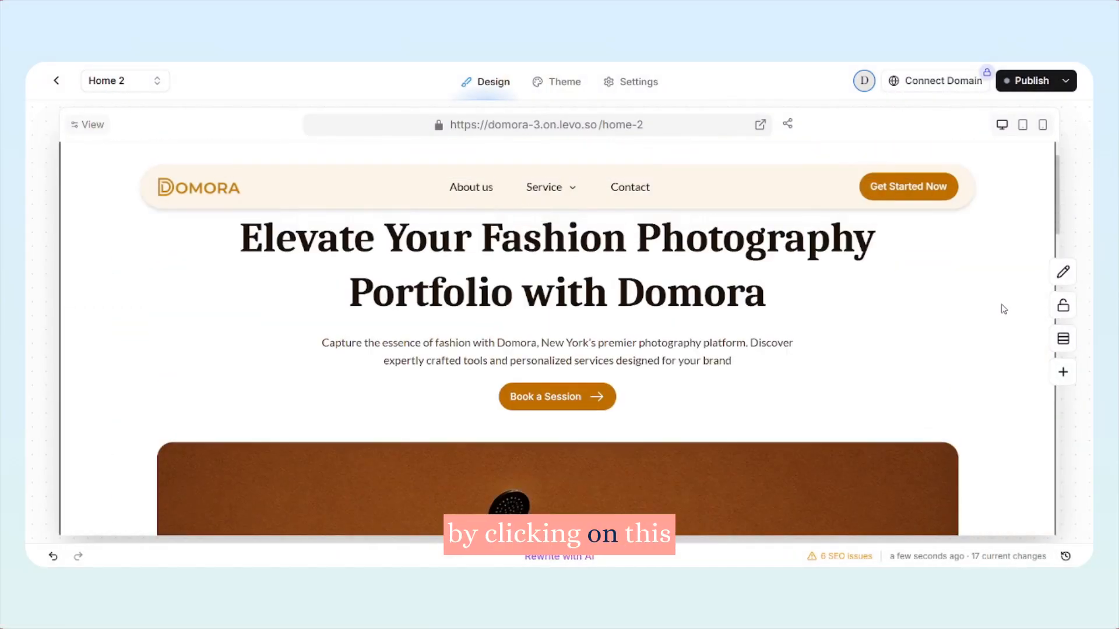
{"action": "left_click", "coordinate": [1062, 341]}
{"action": "scroll", "coordinate": [780, 389], "scroll_direction": "down", "scroll_amount": 10}
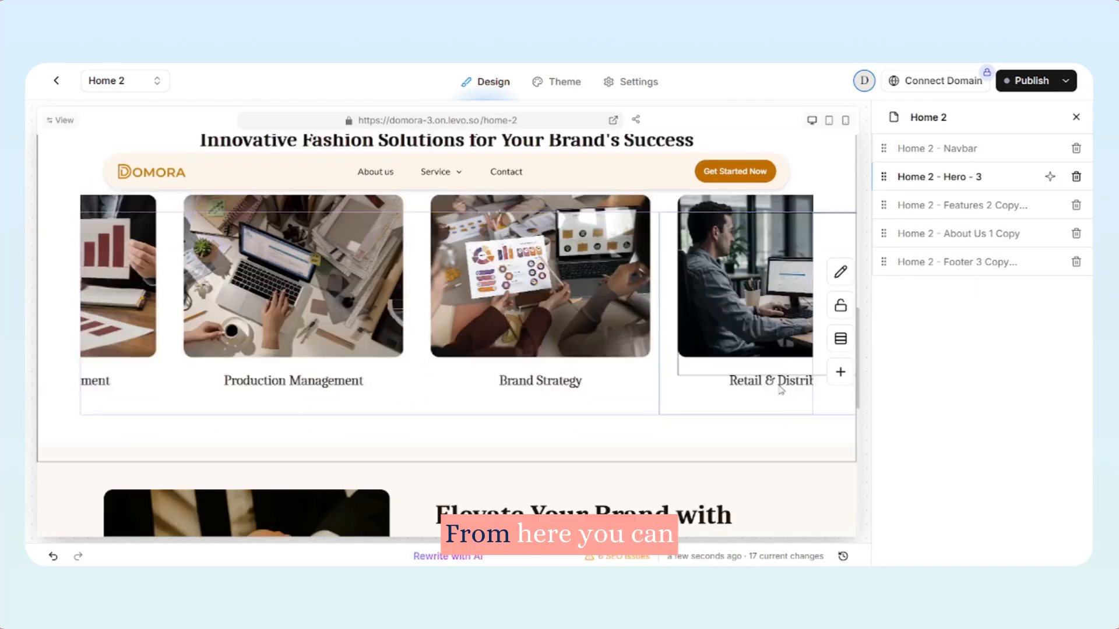
{"action": "scroll", "coordinate": [782, 391], "scroll_direction": "down", "scroll_amount": 1}
{"action": "left_click_drag", "start_coordinate": [884, 235], "coordinate": [888, 206]}
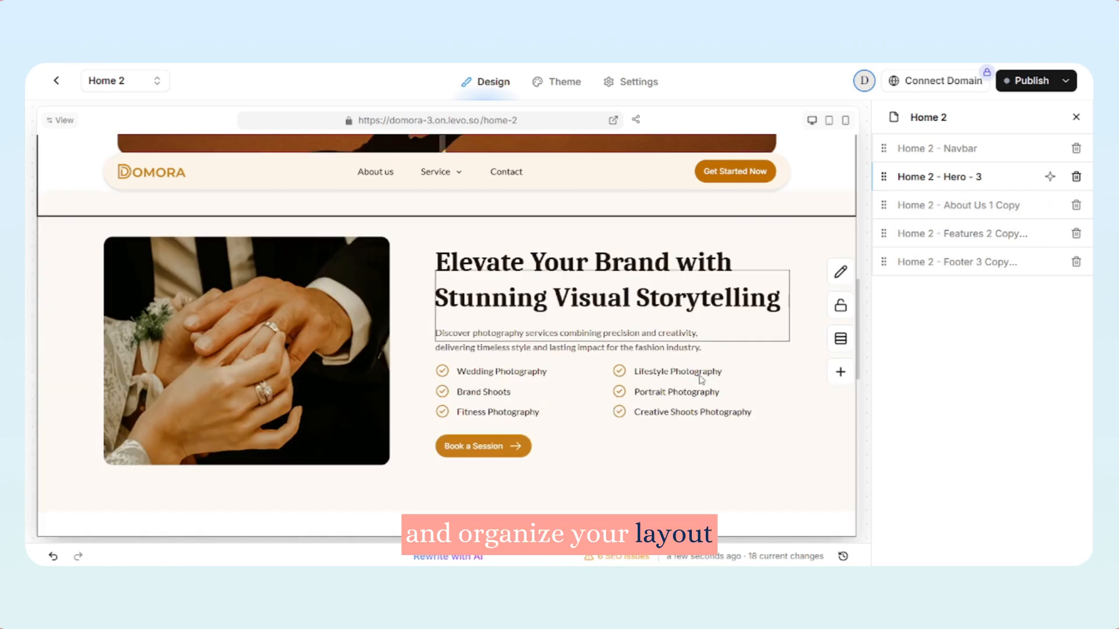
Review the reordered page from the hero section down to the footer
{"action": "scroll", "coordinate": [746, 402], "scroll_direction": "down", "scroll_amount": 7}
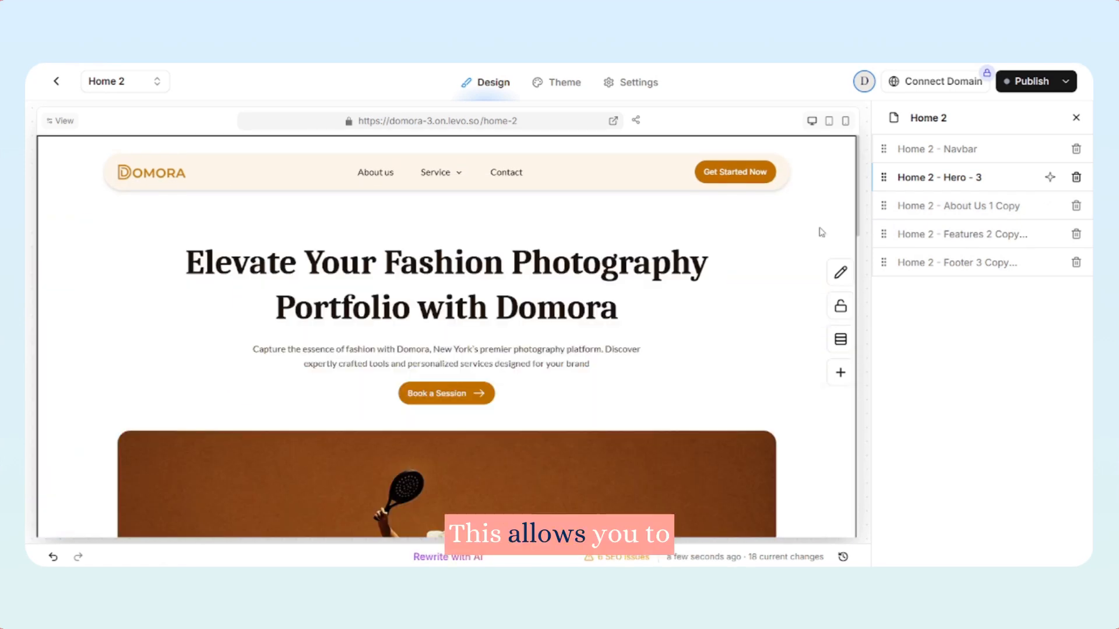
{"action": "left_click", "coordinate": [822, 232]}
{"action": "scroll", "coordinate": [820, 232], "scroll_direction": "down", "scroll_amount": 18}
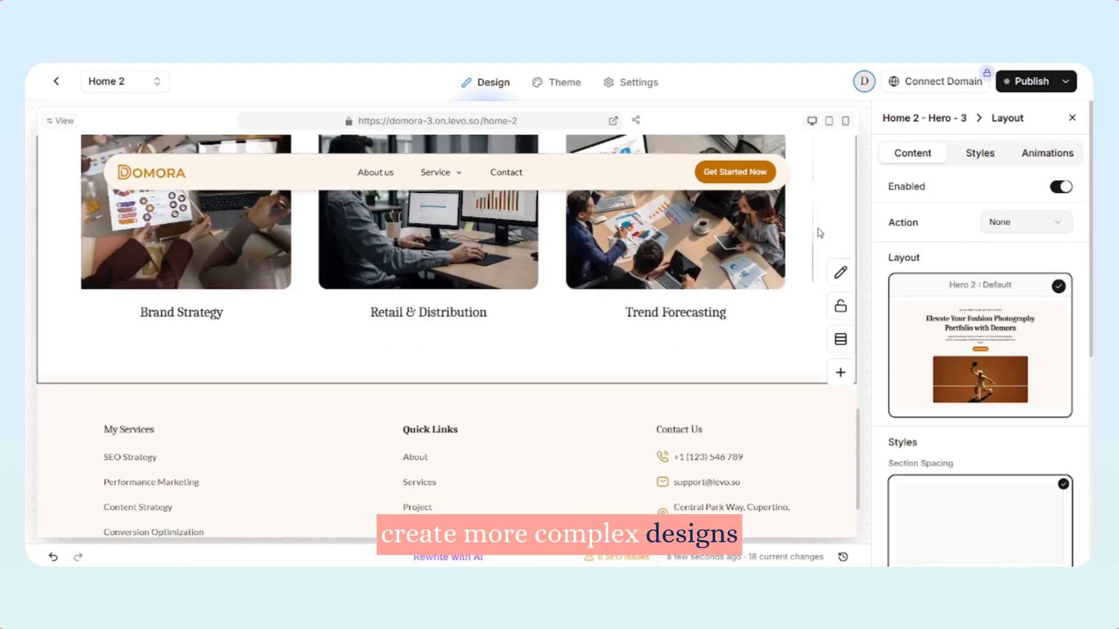
{"action": "scroll", "coordinate": [820, 233], "scroll_direction": "down", "scroll_amount": 2}
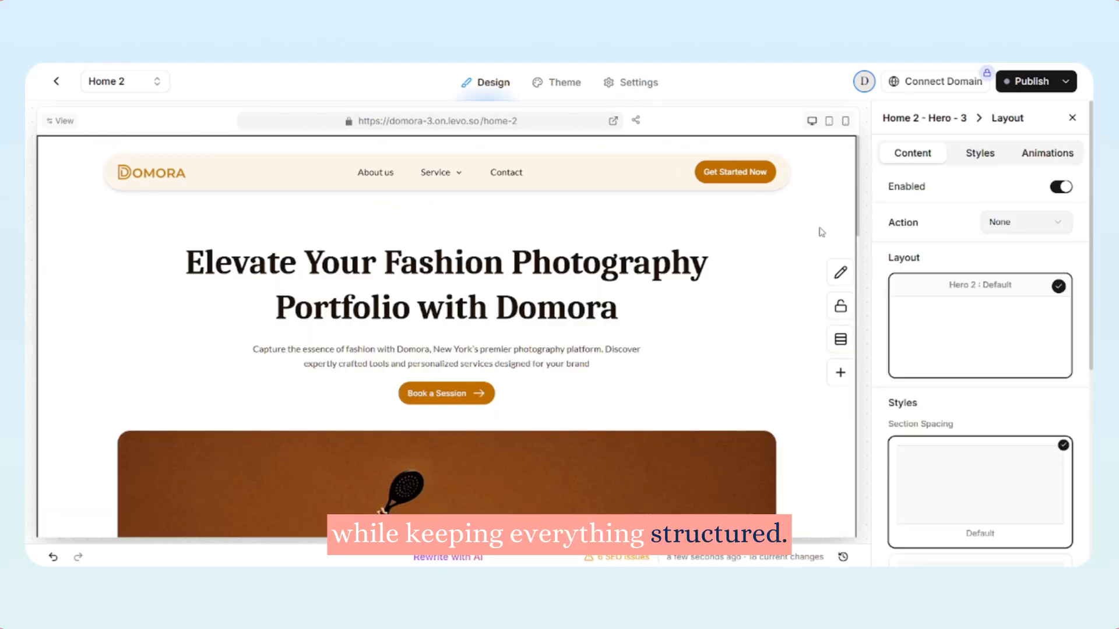
{"action": "scroll", "coordinate": [822, 233], "scroll_direction": "down", "scroll_amount": 3}
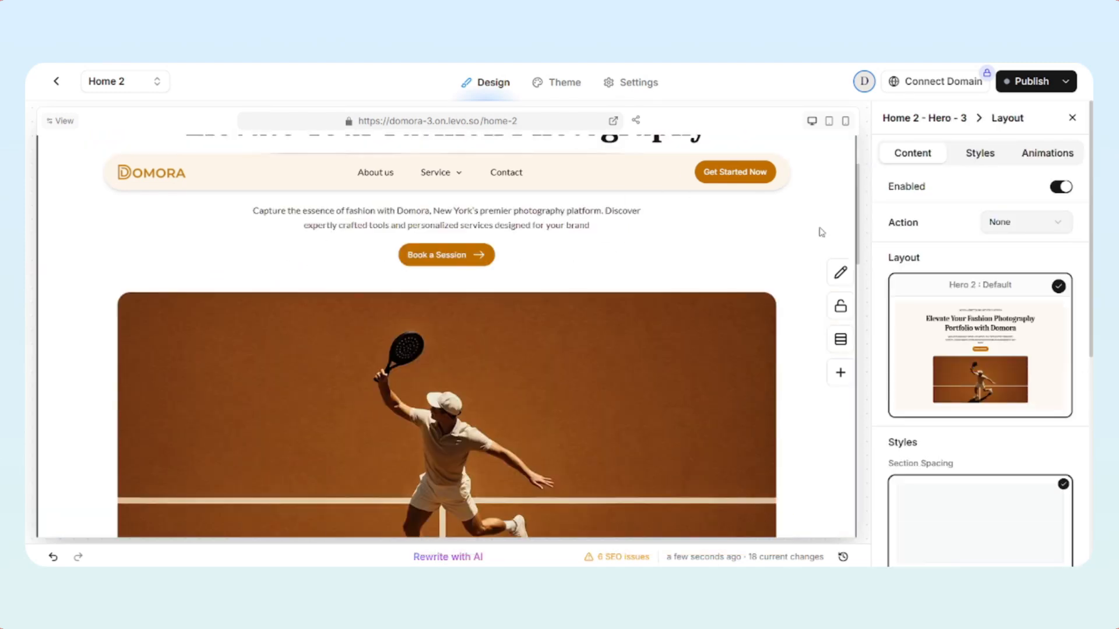
{"action": "scroll", "coordinate": [822, 233], "scroll_direction": "down", "scroll_amount": 5}
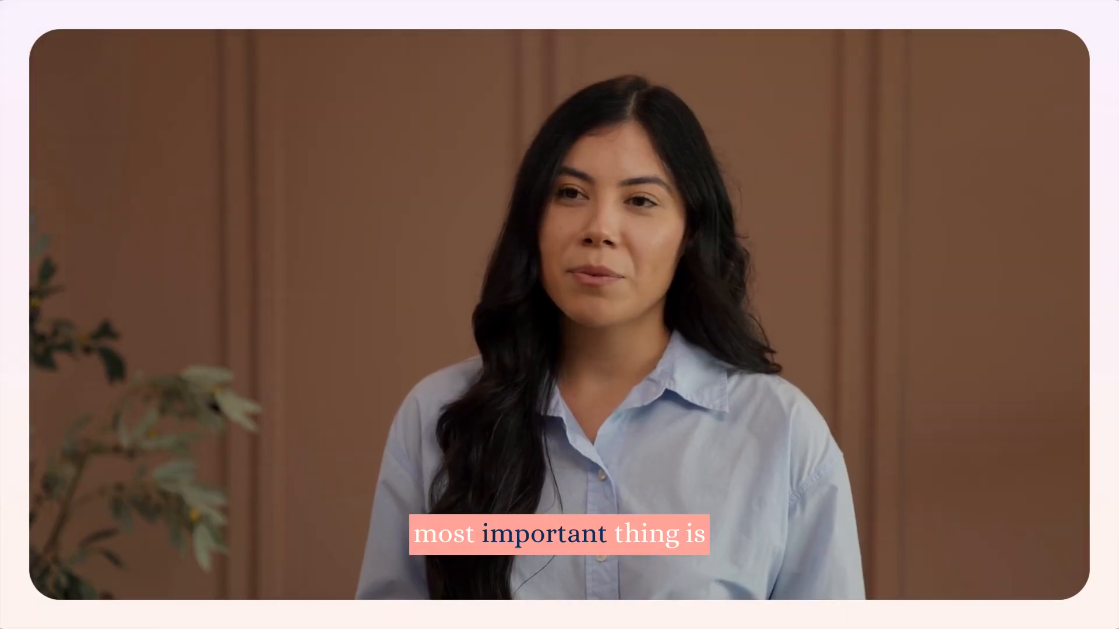